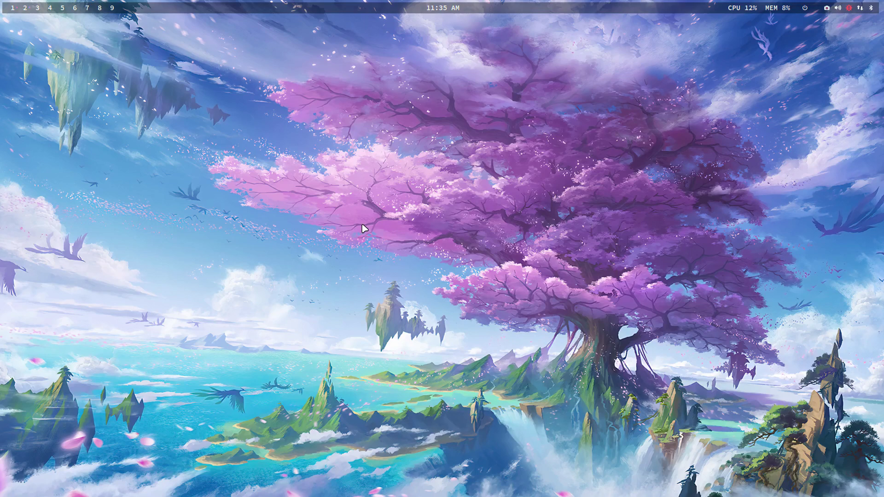
View the system information in a new terminal, close it and open the home folder in the file manager.
{"action": "key", "text": "super+Return"}
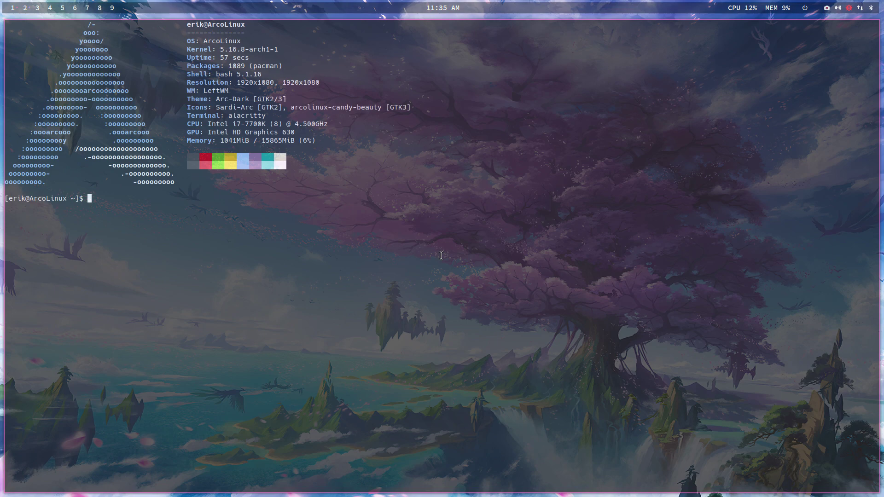
{"action": "key", "text": "super+q"}
{"action": "key", "text": "super+shift+Return"}
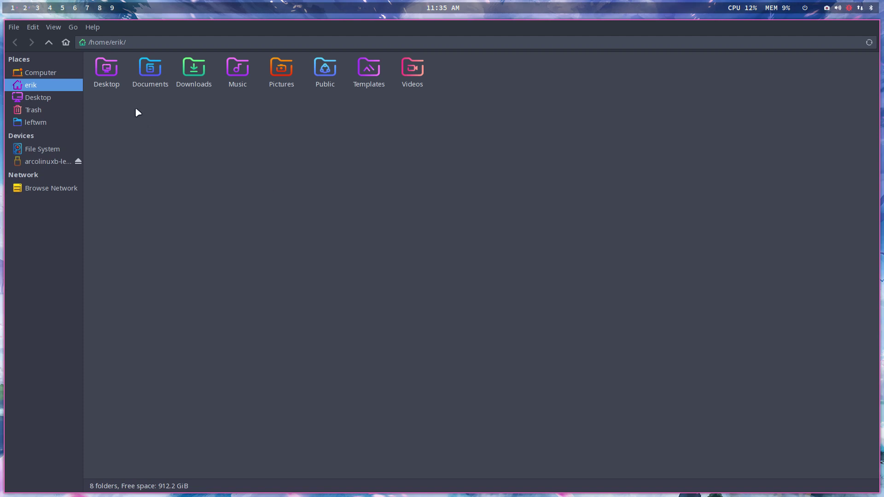
Switch to the empty workspace 3 and open Firefox there.
{"action": "left_click", "coordinate": [25, 7]}
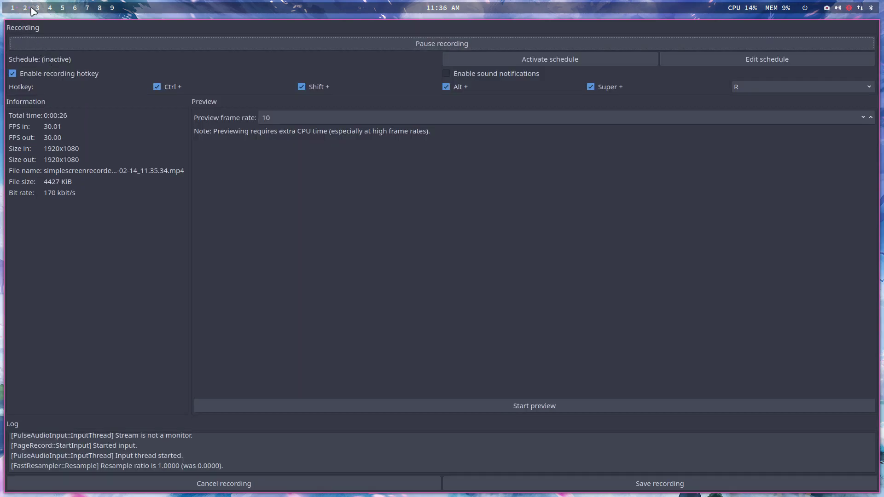
{"action": "left_click", "coordinate": [12, 7]}
{"action": "left_click", "coordinate": [37, 8]}
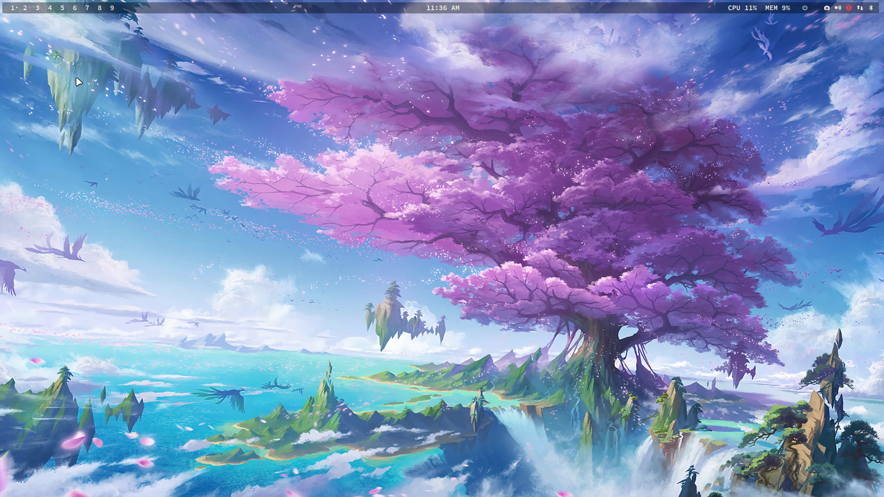
{"action": "key", "text": "super+w"}
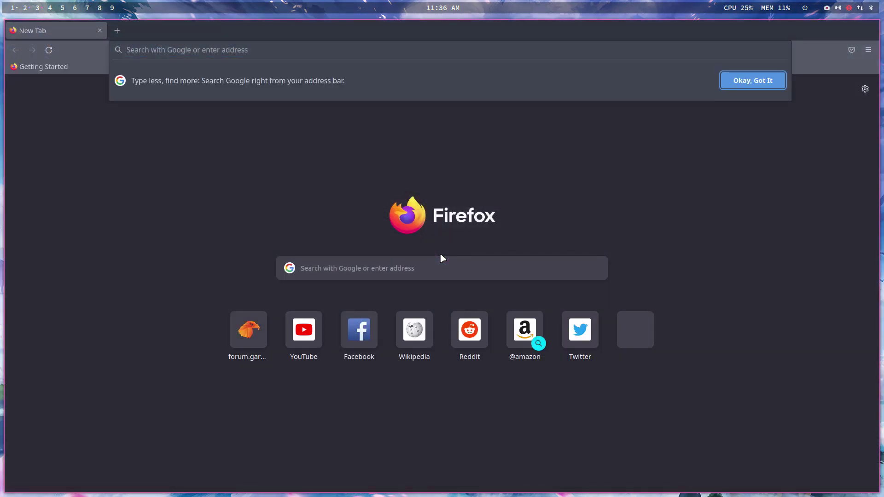
Search the web for "github", the developer's account name and "arcolinux", and accept Google's cookie consent.
{"action": "type", "text": "github arc"}
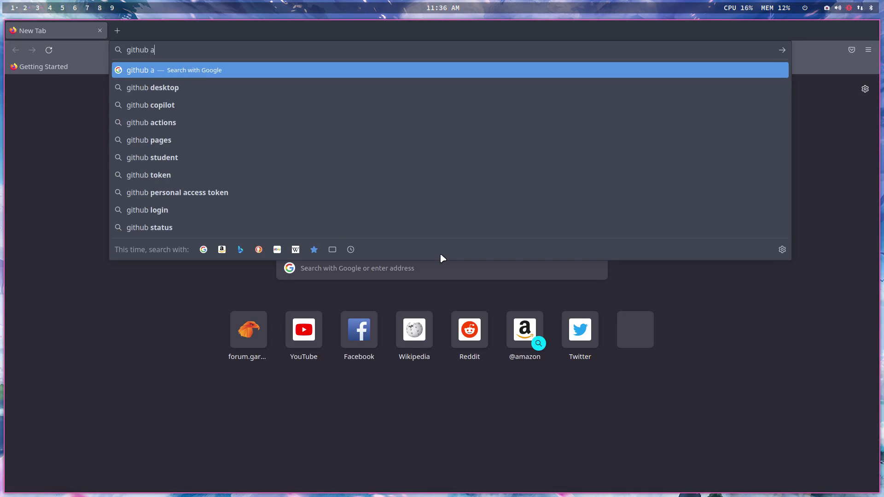
{"action": "key", "text": "BackSpace"}
{"action": "key", "text": "BackSpace"}
{"action": "key", "text": "BackSpace"}
{"action": "type", "text": "erikdubois aro"}
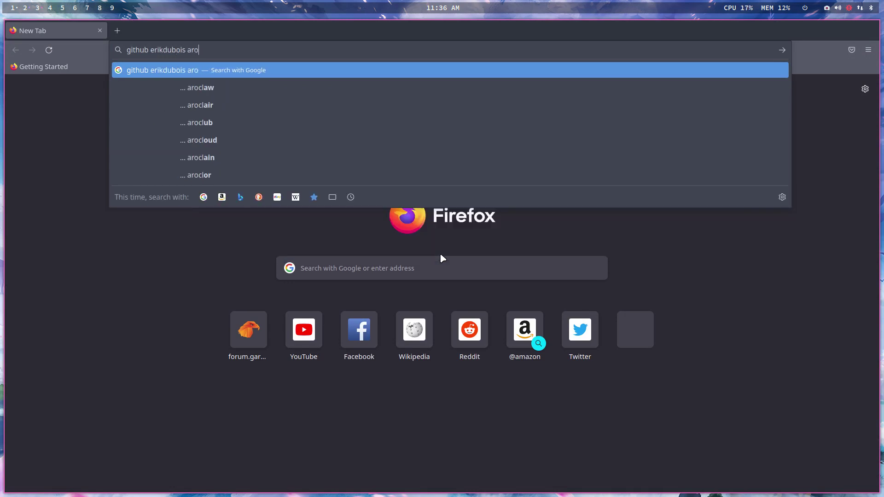
{"action": "key", "text": "BackSpace"}
{"action": "type", "text": "colinux"}
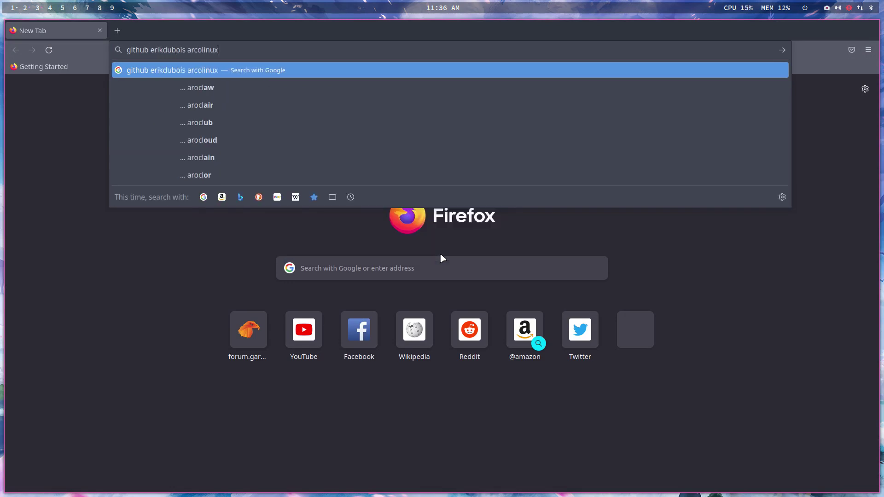
{"action": "key", "text": "Return"}
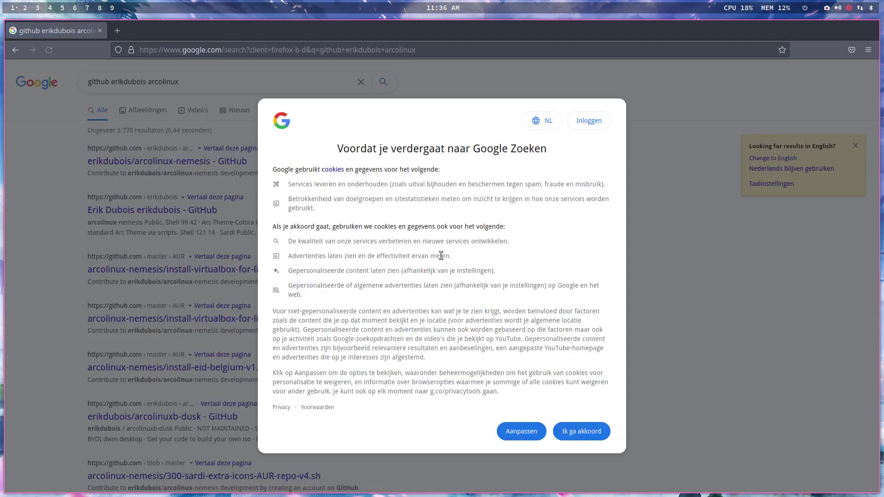
{"action": "left_click", "coordinate": [596, 434]}
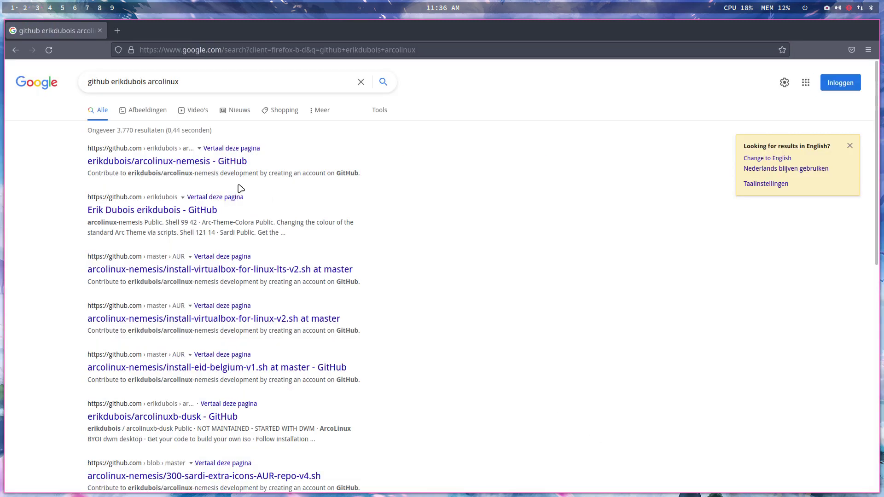
Open the arcolinux-nemesis repository on GitHub and copy its HTTPS clone URL.
{"action": "left_click", "coordinate": [199, 162]}
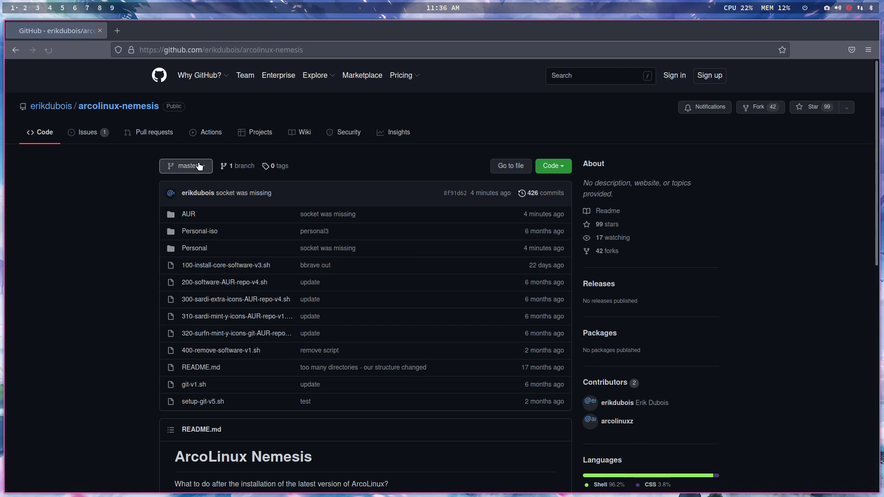
{"action": "left_click", "coordinate": [560, 168]}
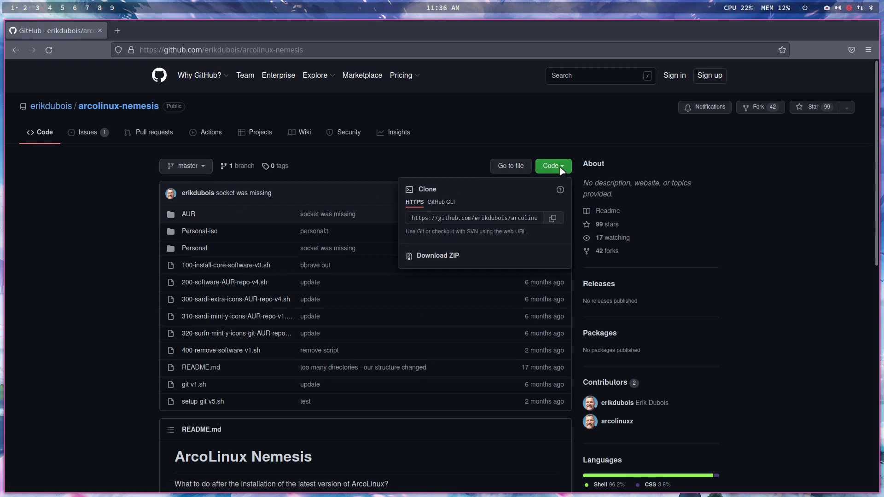
{"action": "left_click", "coordinate": [553, 219]}
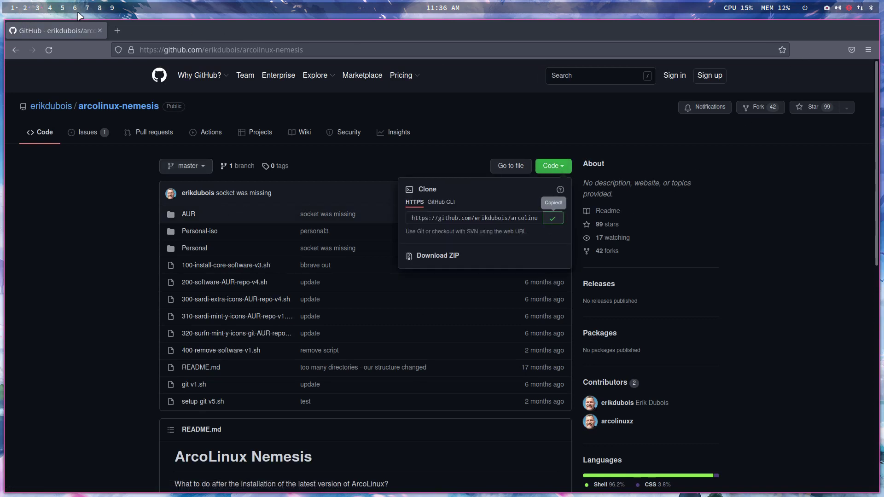
On workspace 4, git clone the copied arcolinux-nemesis URL into the home folder from a terminal, then close the terminal.
{"action": "left_click", "coordinate": [50, 7]}
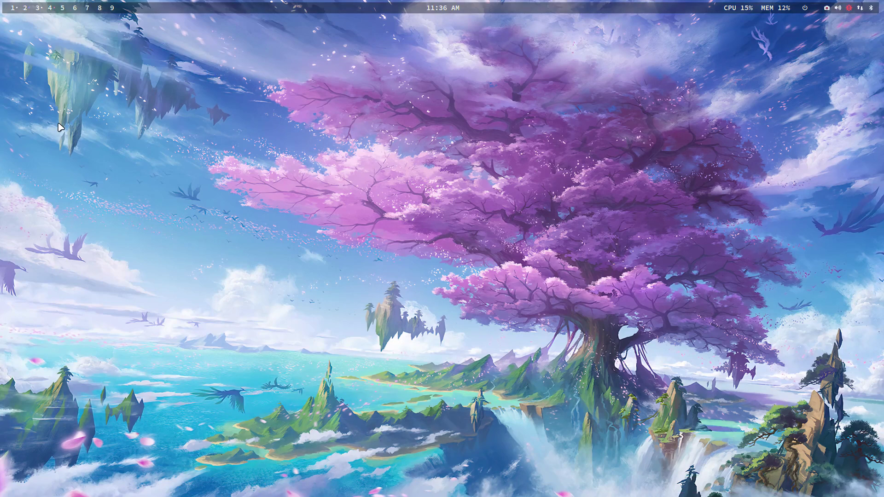
{"action": "key", "text": "super+Return"}
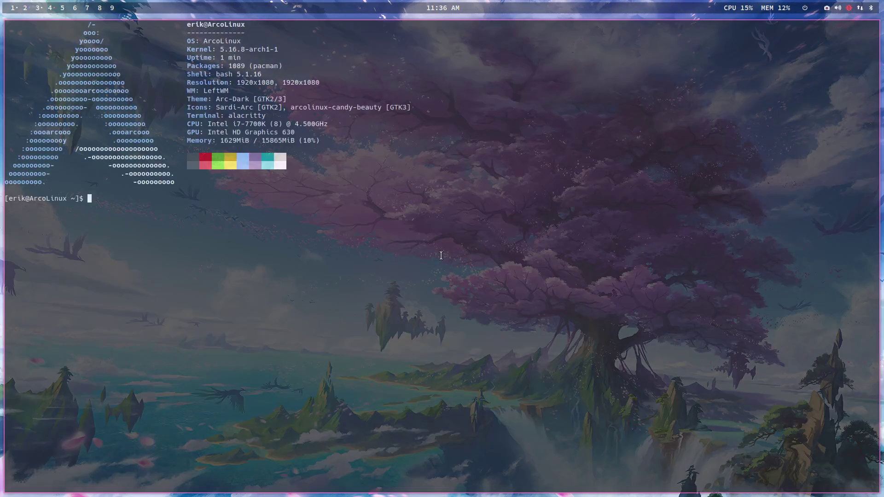
{"action": "type", "text": "git clone"}
{"action": "key", "text": "ctrl+shift+v"}
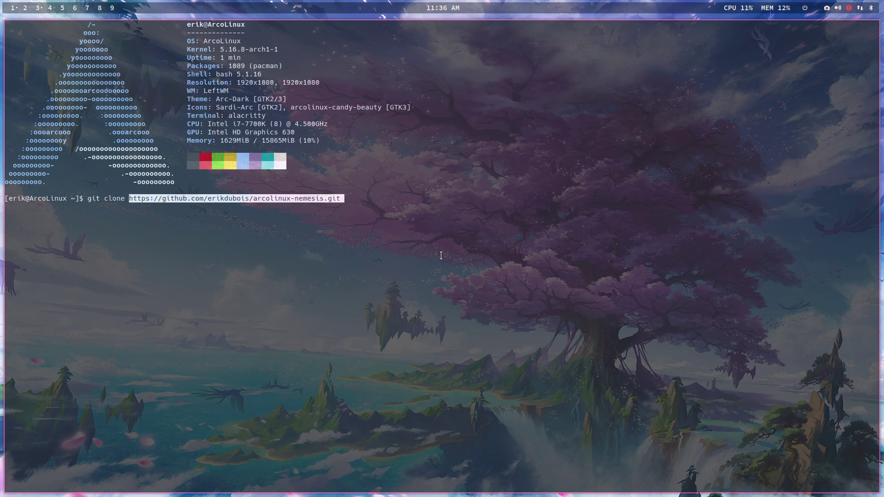
{"action": "key", "text": "Return"}
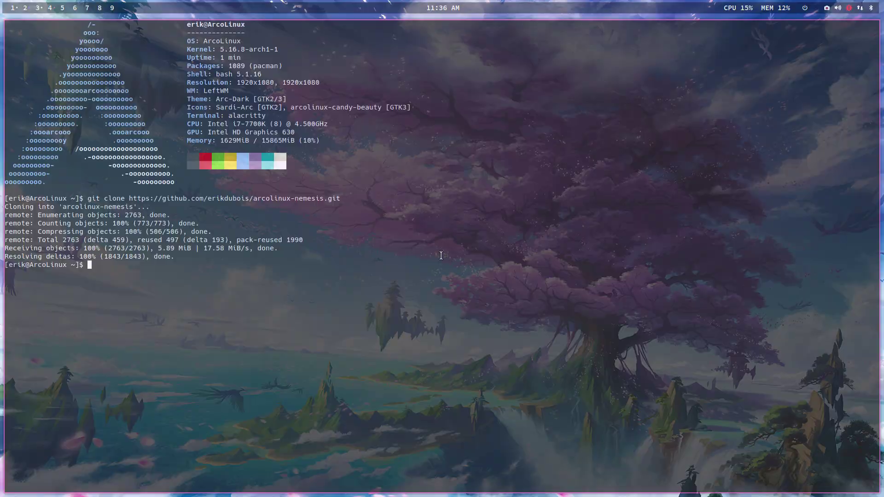
{"action": "key", "text": "super+q"}
Move the arcolinux-nemesis folder into Documents with the file manager and open it there.
{"action": "key", "text": "super+shift+Return"}
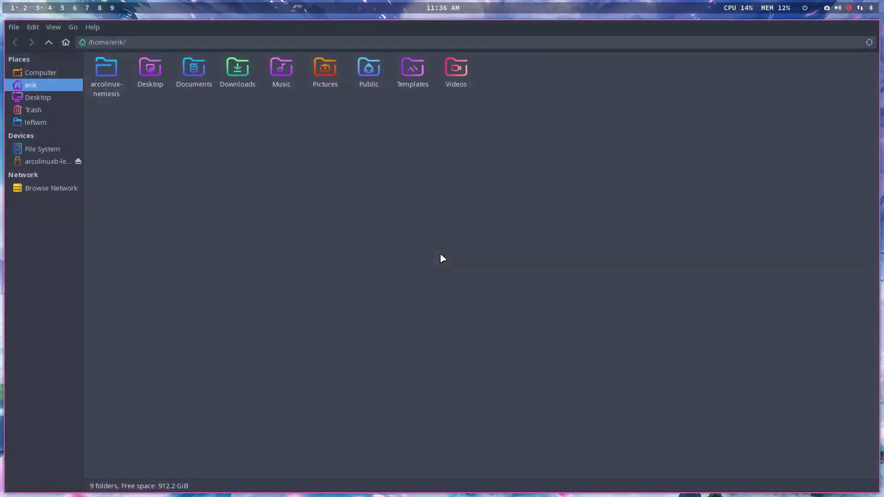
{"action": "left_click_drag", "start_coordinate": [106, 70], "coordinate": [198, 70]}
{"action": "double_click", "coordinate": [148, 71]}
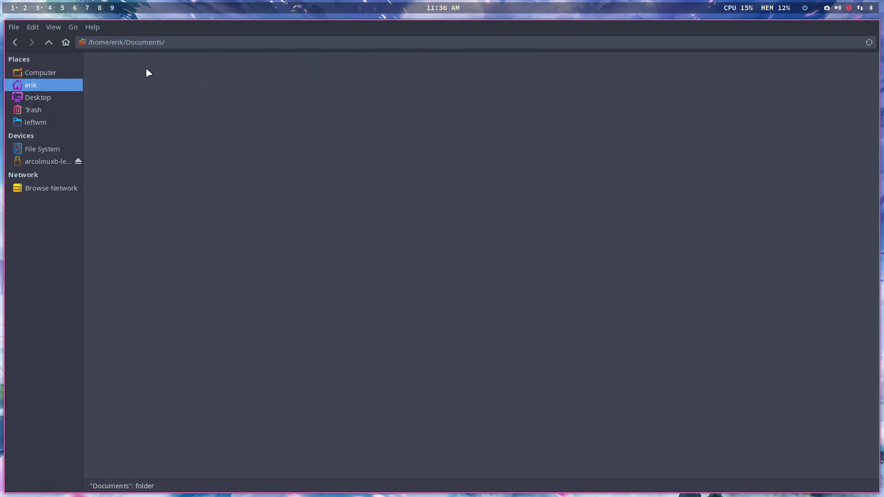
{"action": "double_click", "coordinate": [105, 70]}
Run git pull from a terminal in the arcolinux-nemesis folder, then close the terminal.
{"action": "right_click", "coordinate": [271, 156]}
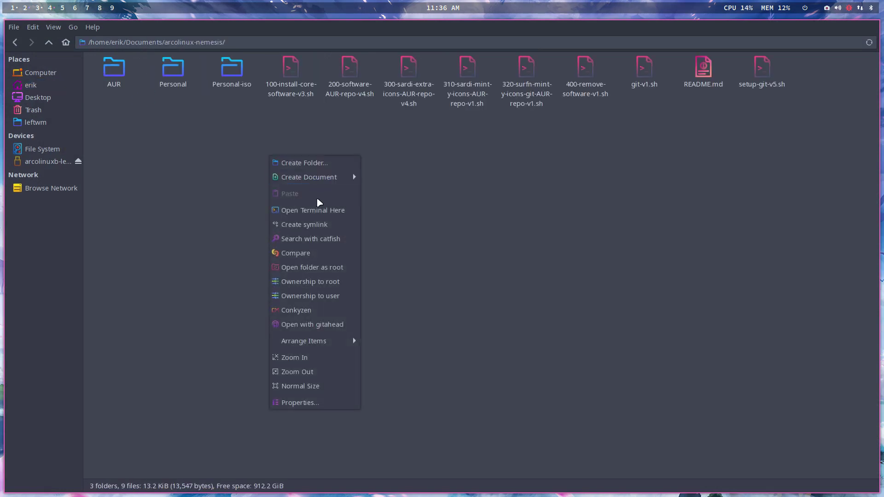
{"action": "left_click", "coordinate": [331, 210]}
{"action": "type", "text": "gt"}
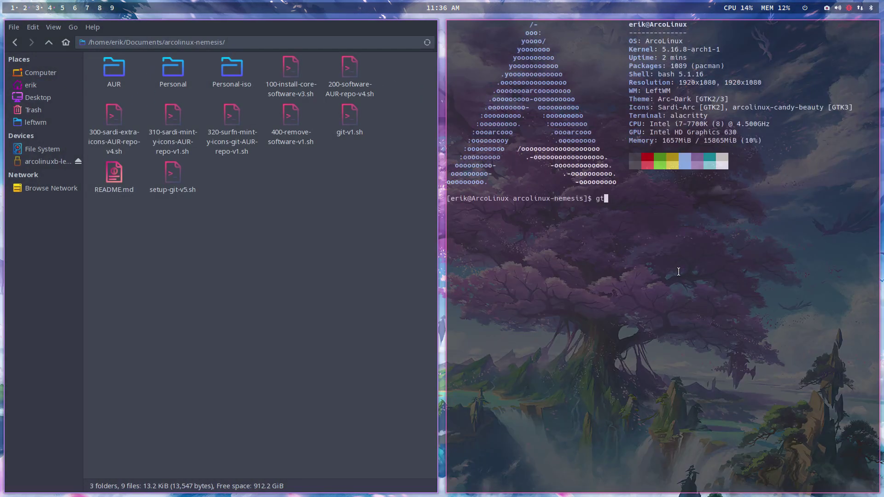
{"action": "key", "text": "BackSpace"}
{"action": "type", "text": "it pull"}
{"action": "key", "text": "Return"}
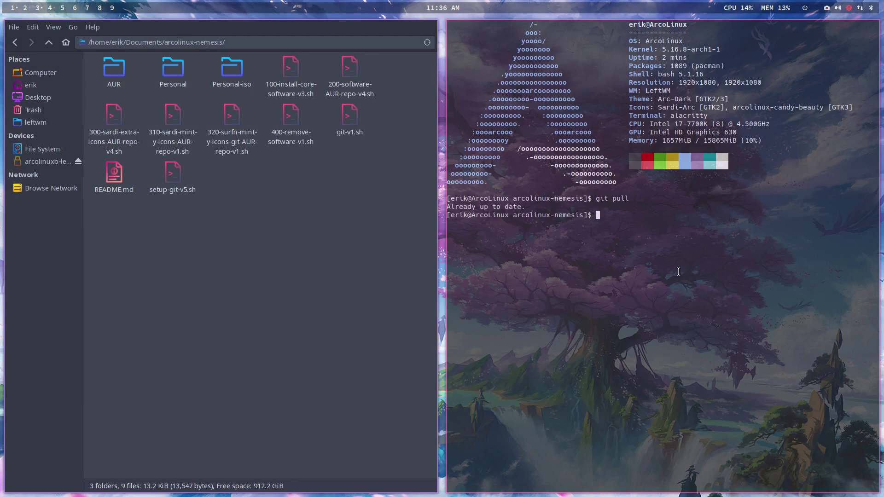
{"action": "key", "text": "super+q"}
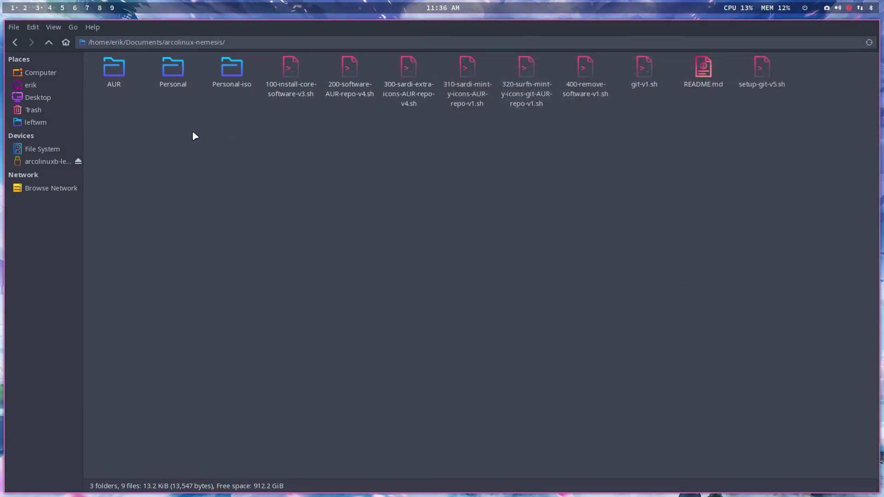
Run install-mpd-ncmpcpp-v3.sh from a terminal in the AUR folder and enter the sudo password.
{"action": "double_click", "coordinate": [117, 72]}
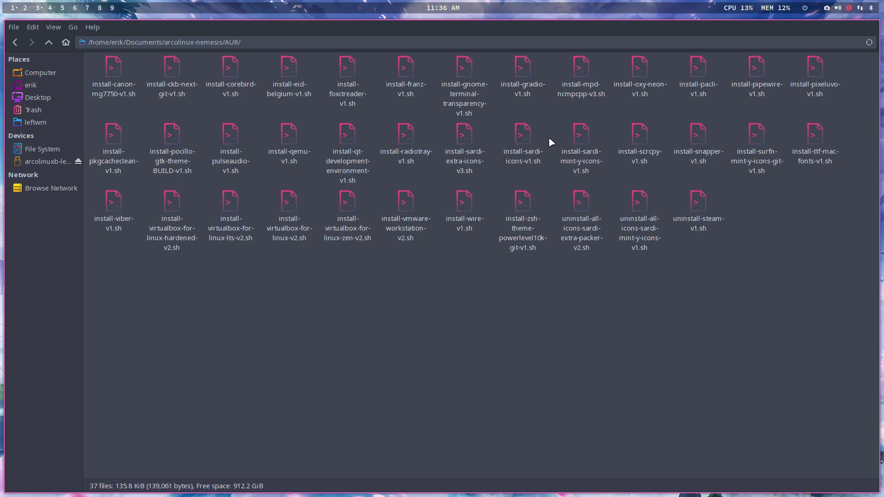
{"action": "left_click", "coordinate": [580, 72]}
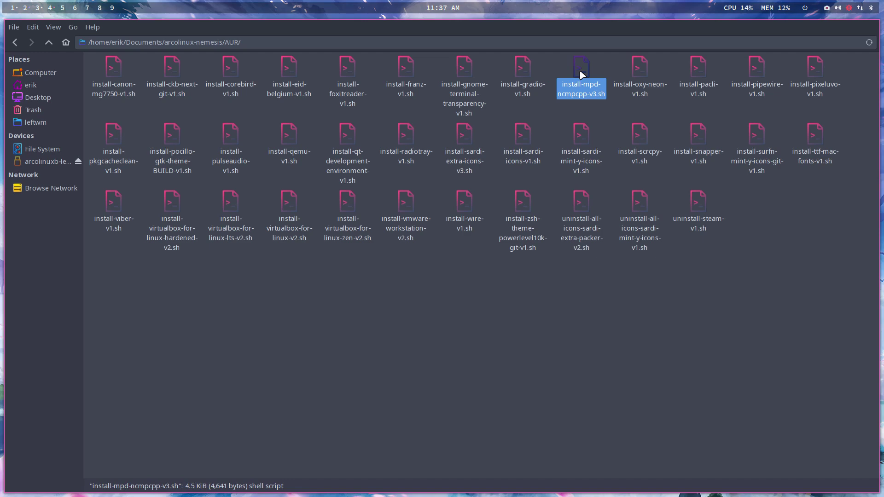
{"action": "right_click", "coordinate": [472, 322]}
{"action": "left_click", "coordinate": [494, 129]}
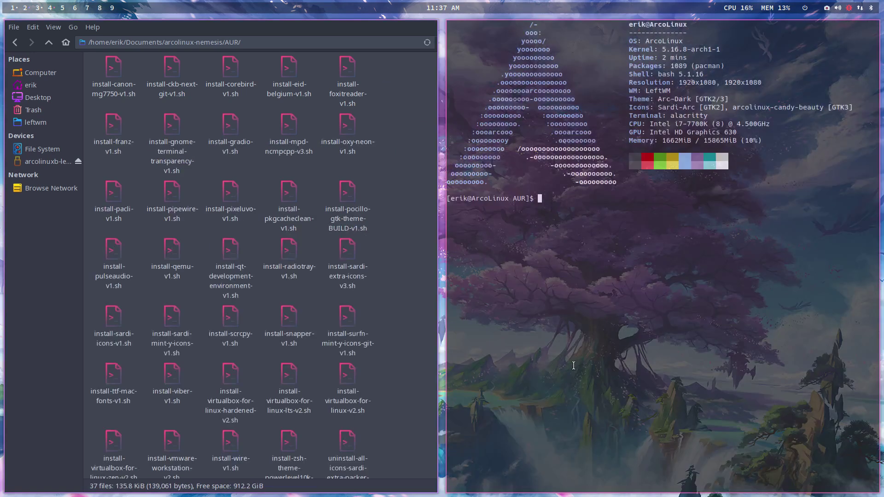
{"action": "type", "text": "./install-m"}
{"action": "key", "text": "Tab"}
{"action": "key", "text": "Return"}
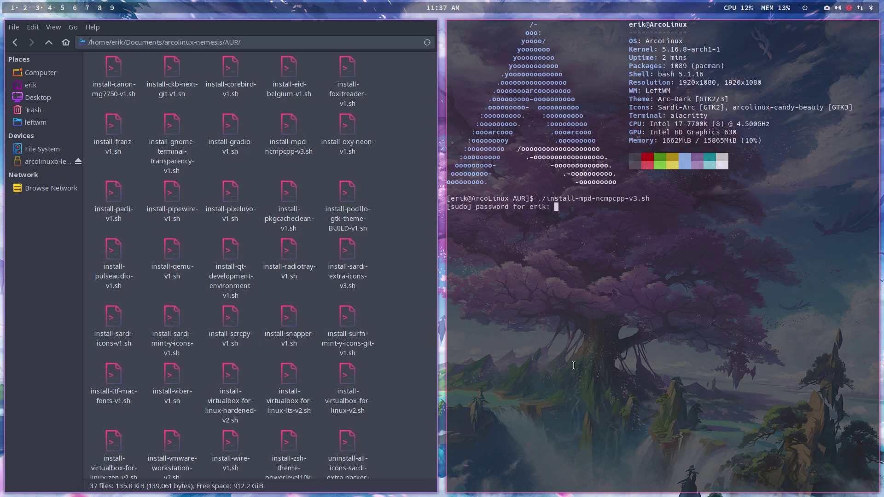
{"action": "key", "text": "Return"}
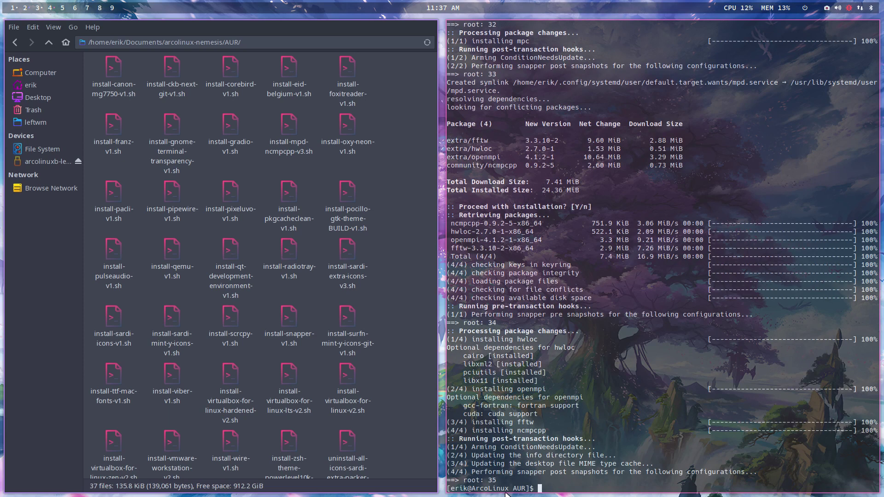
{"action": "left_click_drag", "start_coordinate": [504, 480], "coordinate": [449, 482]}
{"action": "left_click", "coordinate": [552, 481]}
Browse the network to ARCOLINUX-ISOBUILDER and open the Multimedia/Music folder inside its shared folder.
{"action": "left_click", "coordinate": [28, 189]}
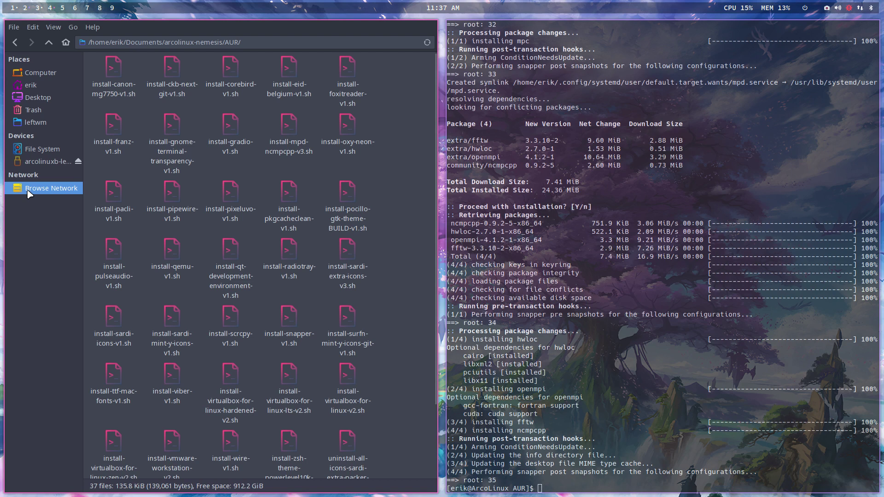
{"action": "left_click", "coordinate": [100, 86]}
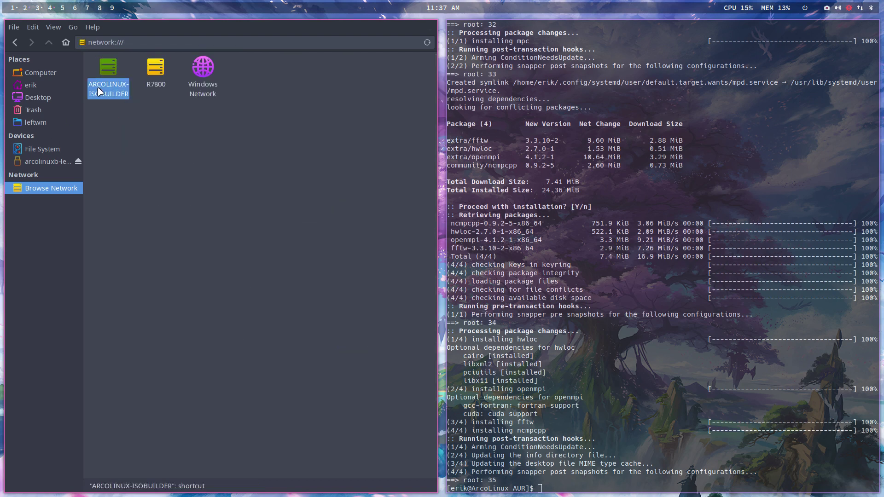
{"action": "double_click", "coordinate": [99, 92]}
{"action": "double_click", "coordinate": [99, 83]}
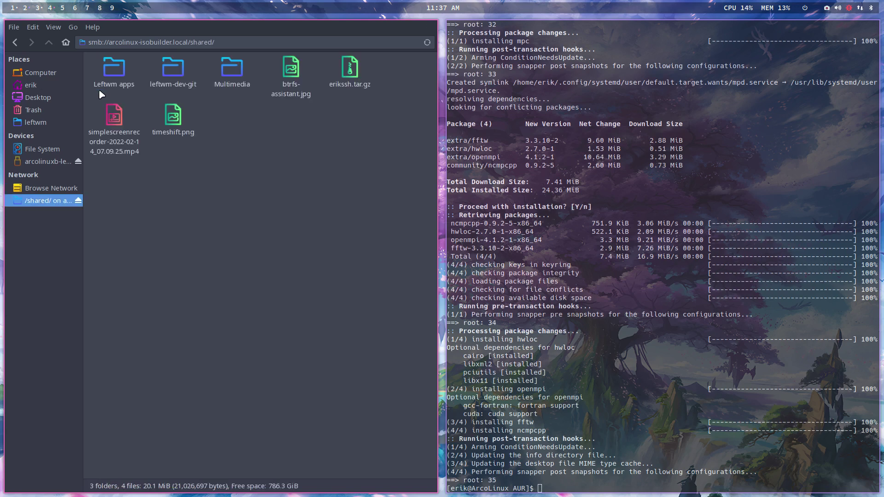
{"action": "double_click", "coordinate": [231, 69]}
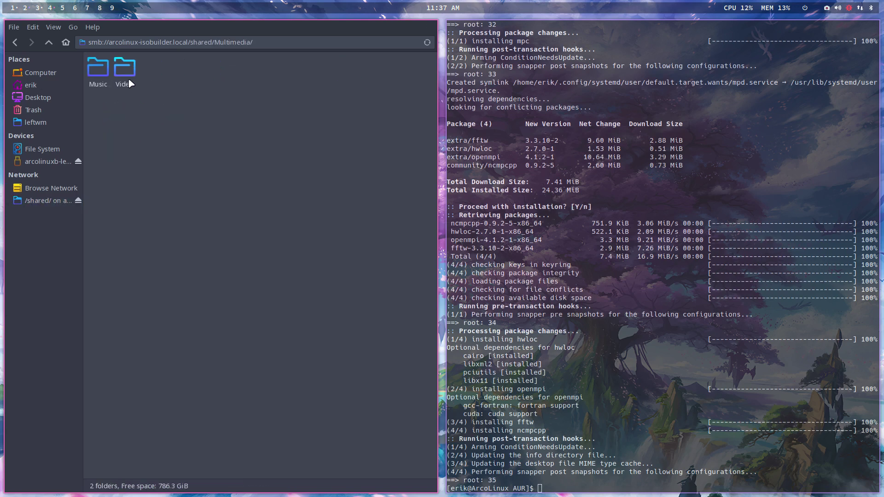
{"action": "double_click", "coordinate": [105, 73]}
Copy the Glittering Prize and Glittering Prize 81_92 folders from the network share into the home folder's Music directory.
{"action": "left_click_drag", "start_coordinate": [106, 112], "coordinate": [184, 55]}
{"action": "right_click", "coordinate": [165, 72]}
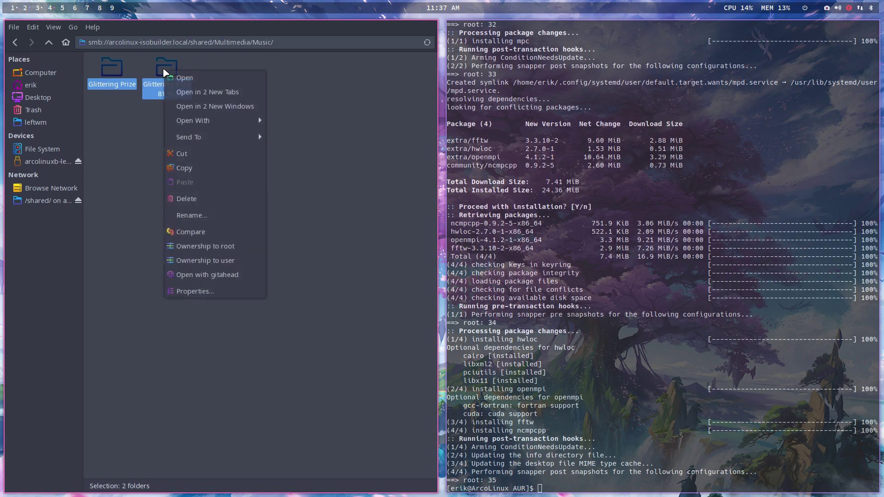
{"action": "left_click", "coordinate": [196, 174]}
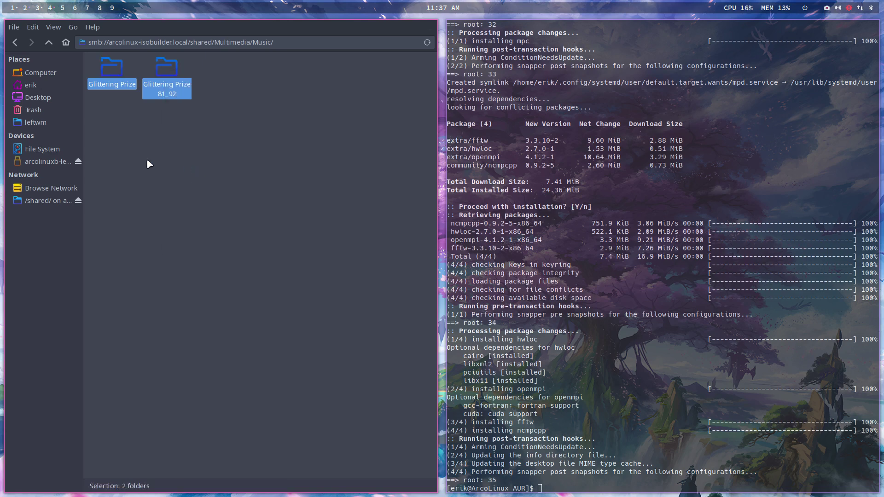
{"action": "left_click", "coordinate": [30, 84]}
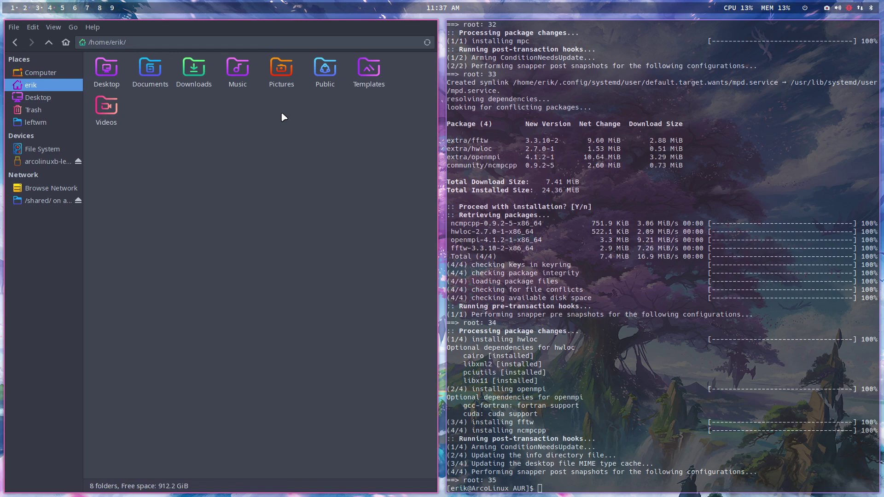
{"action": "double_click", "coordinate": [237, 72]}
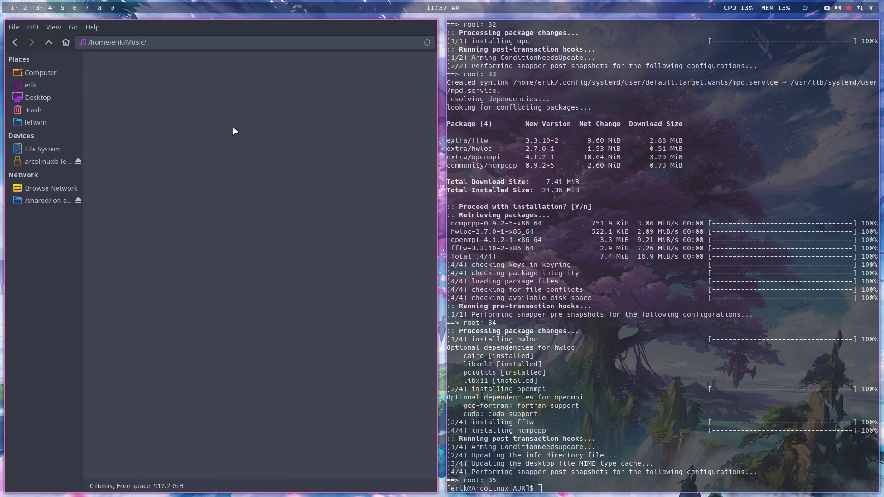
{"action": "key", "text": "ctrl+v"}
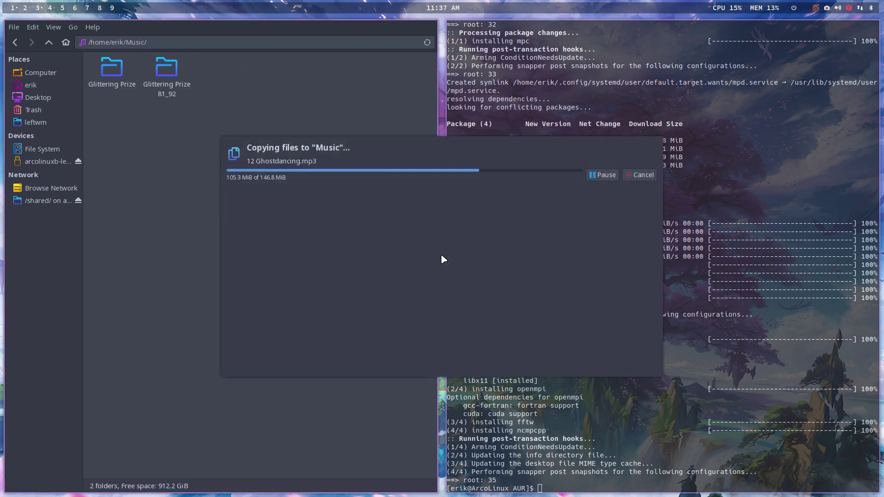
{"action": "left_click", "coordinate": [295, 174]}
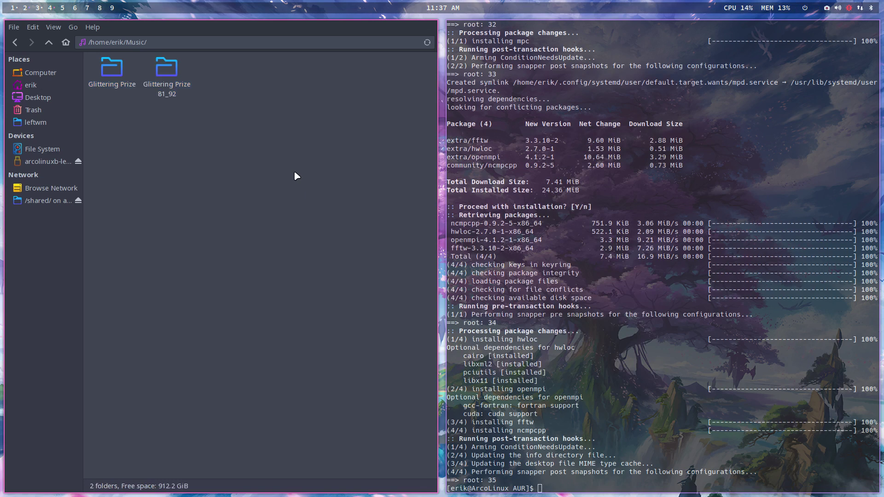
Start ncmpcpp from the terminal in the AUR folder.
{"action": "double_click", "coordinate": [132, 43]}
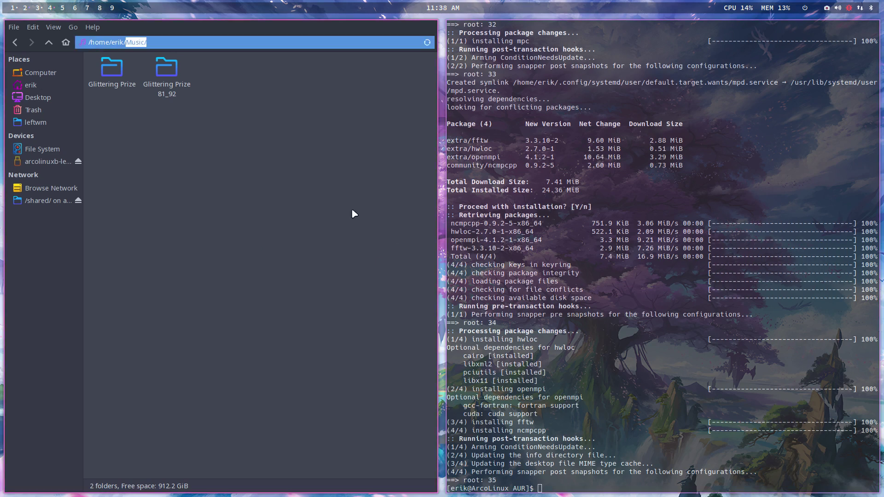
{"action": "type", "text": "ncmpcpp"}
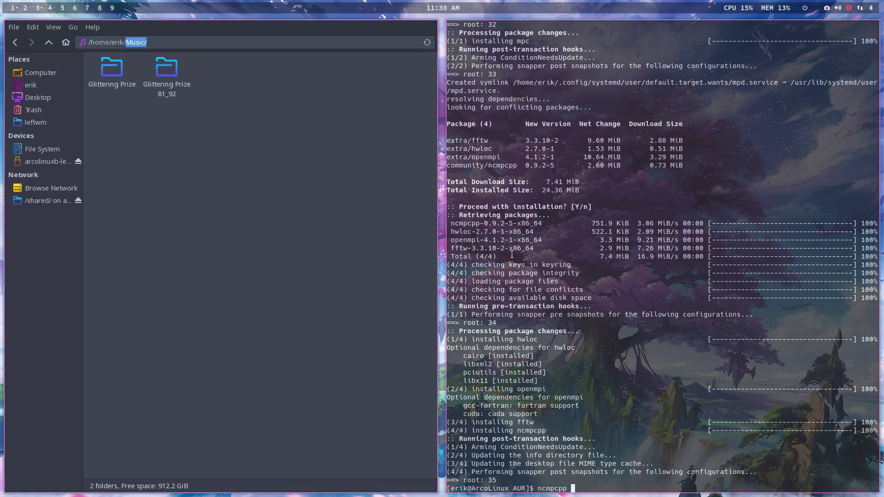
{"action": "key", "text": "Return"}
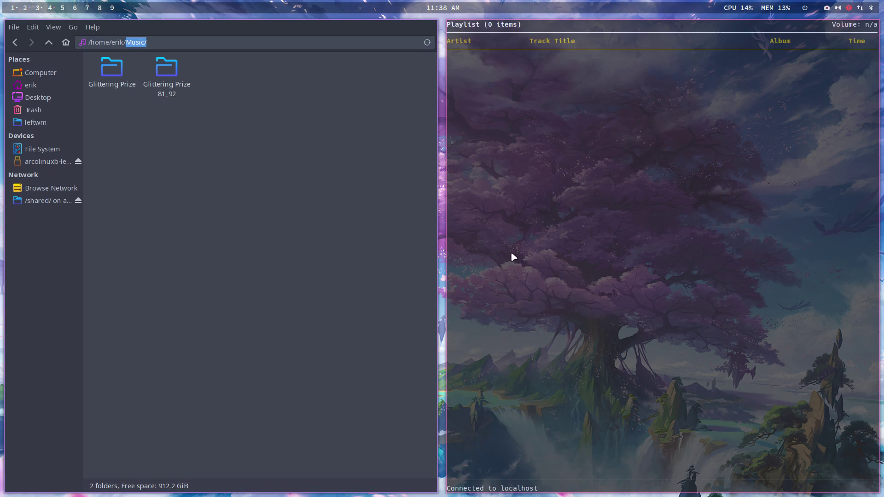
Go through ncmpcpp's screens from the playlist and browser to the tag editor and music visualizer.
{"action": "key", "text": "2"}
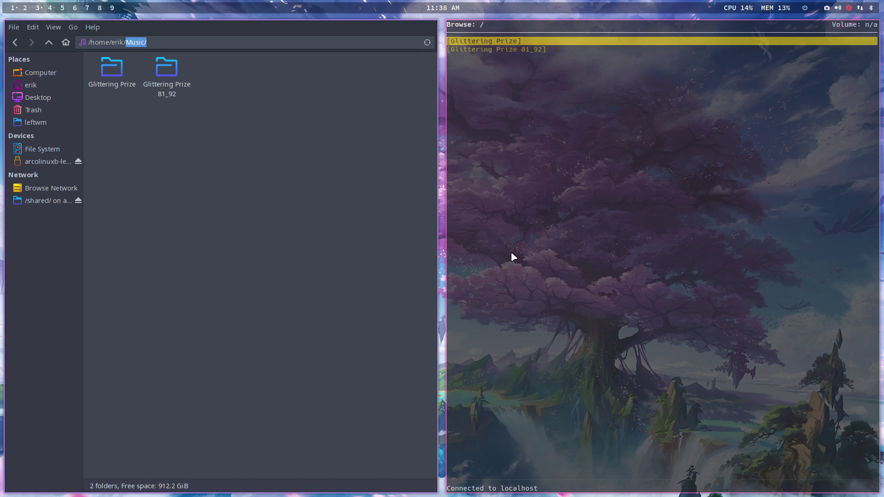
{"action": "key", "text": "1"}
{"action": "key", "text": "2"}
{"action": "key", "text": "3"}
{"action": "key", "text": "4"}
{"action": "key", "text": "5"}
{"action": "key", "text": "6"}
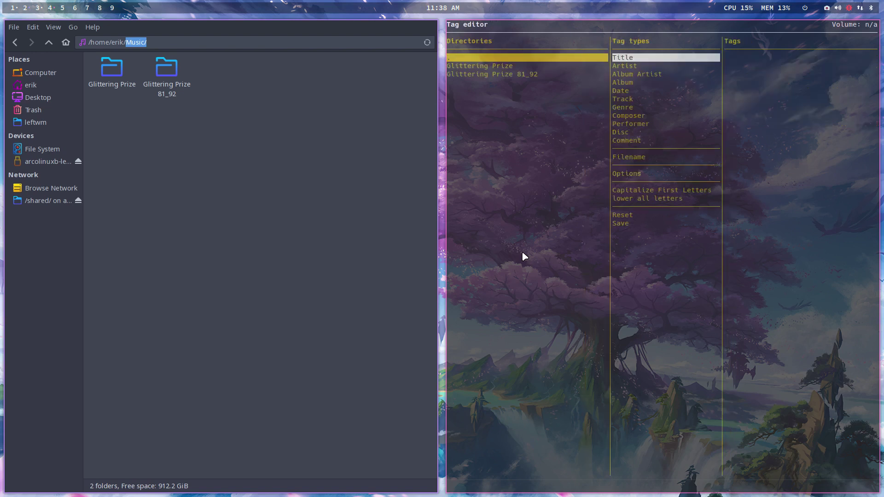
{"action": "key", "text": "7"}
{"action": "key", "text": "8"}
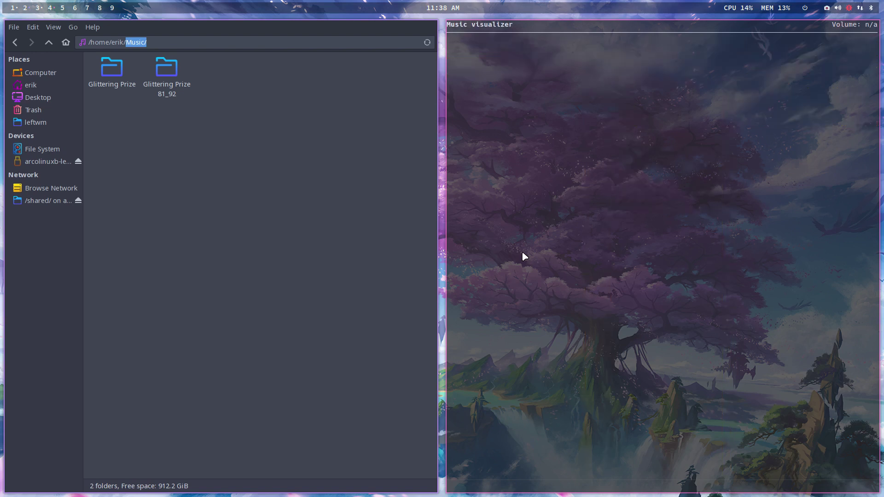
Browse into the Glittering Prize 81_92 folder in ncmpcpp and play the Simple Minds track Waterfront.
{"action": "key", "text": "1"}
{"action": "key", "text": "2"}
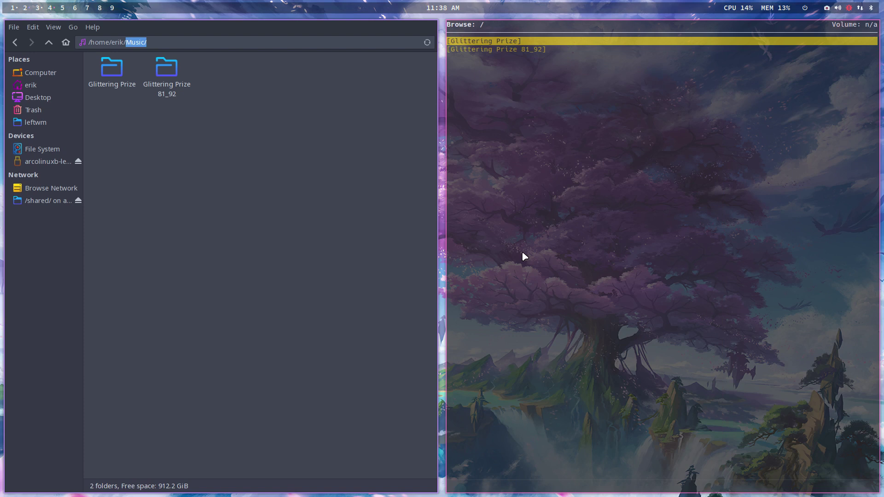
{"action": "key", "text": "Down"}
{"action": "key", "text": "Up"}
{"action": "key", "text": "Down"}
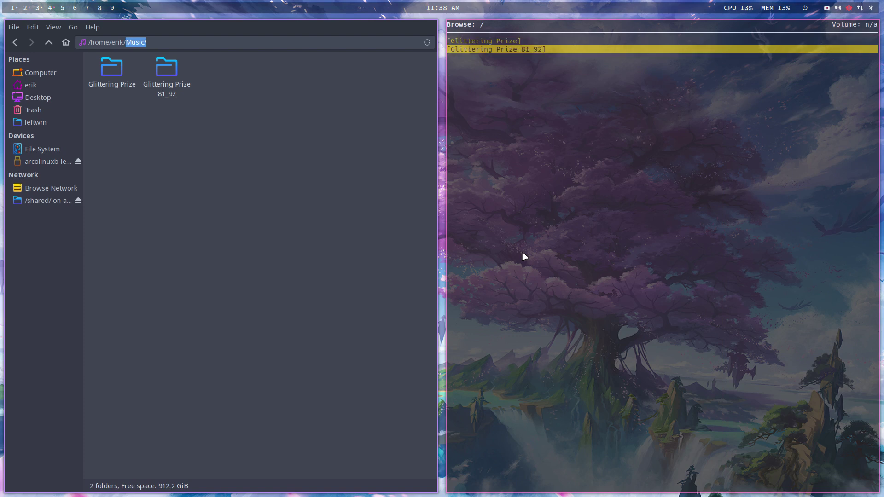
{"action": "key", "text": "Return"}
{"action": "key", "text": "Down"}
{"action": "key", "text": "Return"}
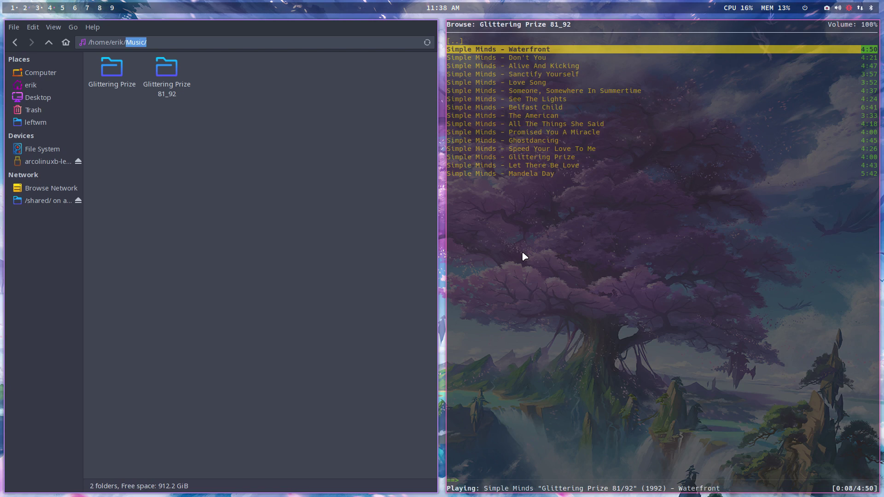
View the music visualizer while Waterfront plays and check the playlist screen.
{"action": "key", "text": "Down"}
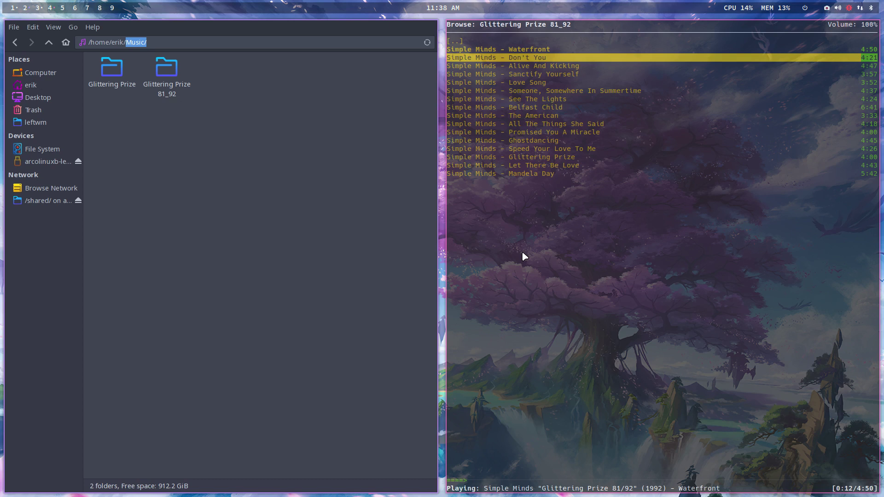
{"action": "key", "text": "8"}
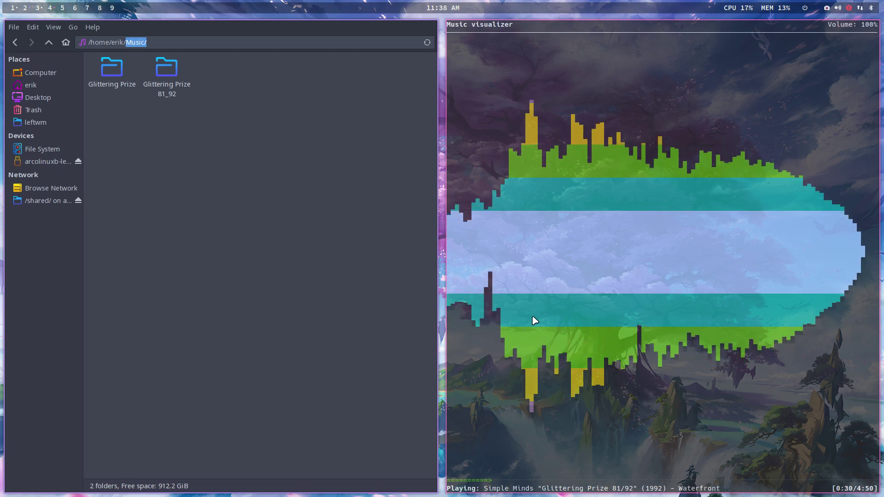
{"action": "key", "text": "1"}
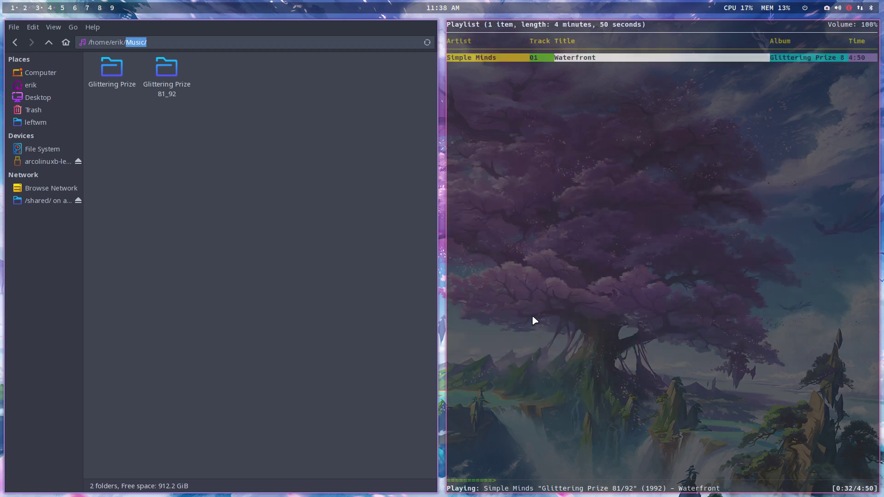
Return to the root of the ncmpcpp music browser and highlight the Glittering Prize folder.
{"action": "key", "text": "2"}
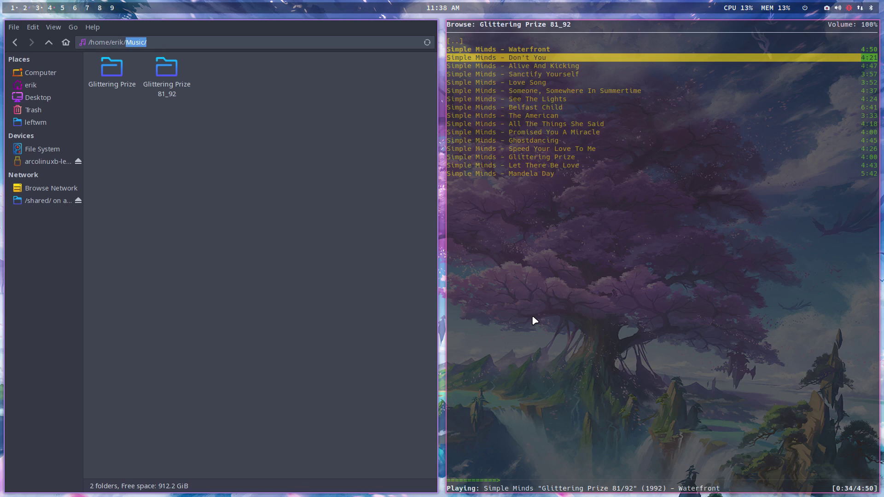
{"action": "key", "text": "Up"}
{"action": "key", "text": "Up"}
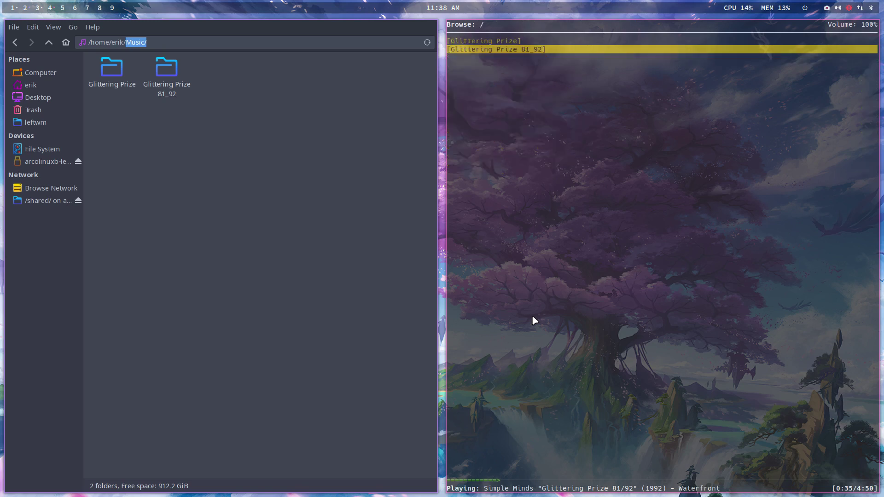
{"action": "key", "text": "Up"}
{"action": "key", "text": "Down"}
{"action": "key", "text": "Up"}
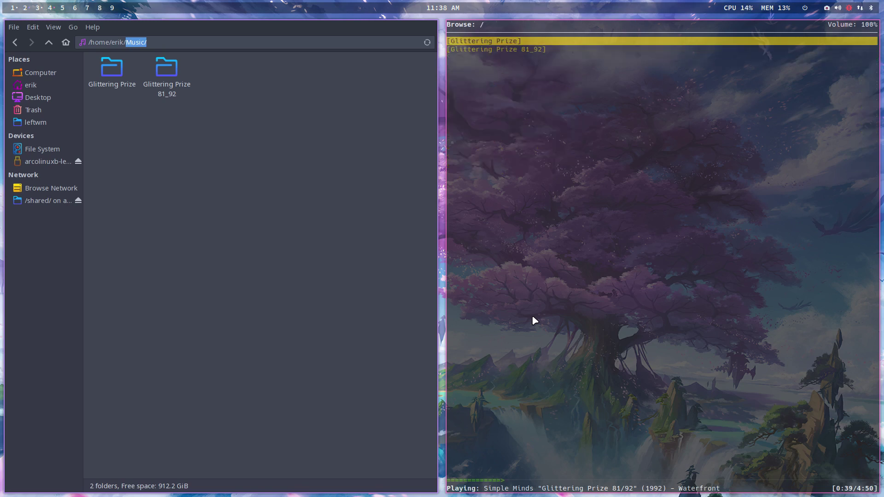
{"action": "key", "text": "Down"}
{"action": "key", "text": "Up"}
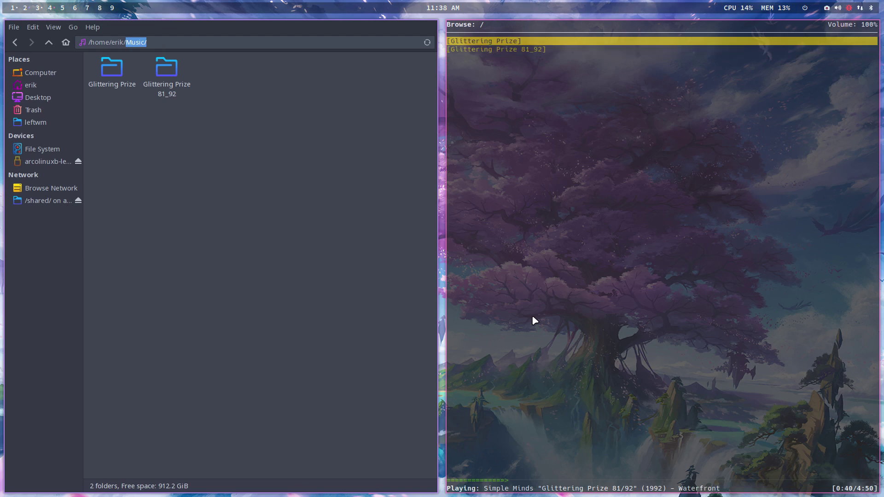
Switch to the Firefox workspace and search Google for "arcolinux ncmpcpp".
{"action": "left_click", "coordinate": [14, 8]}
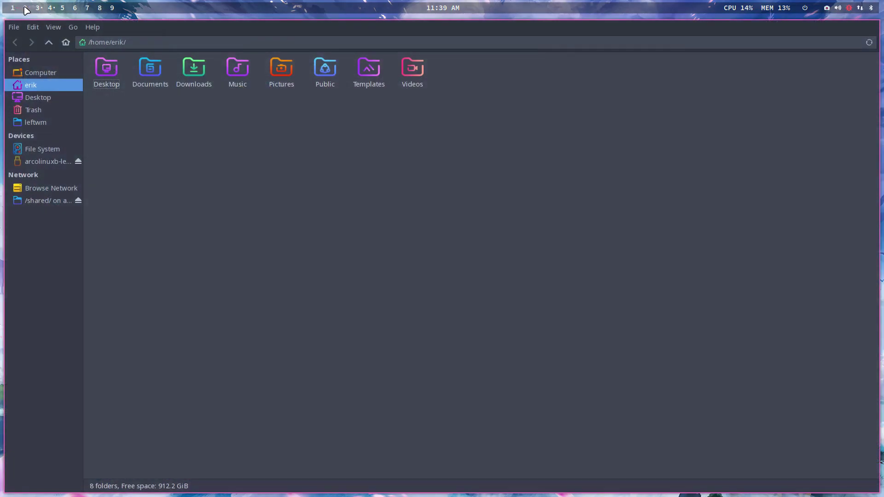
{"action": "left_click", "coordinate": [26, 9]}
{"action": "left_click", "coordinate": [38, 8]}
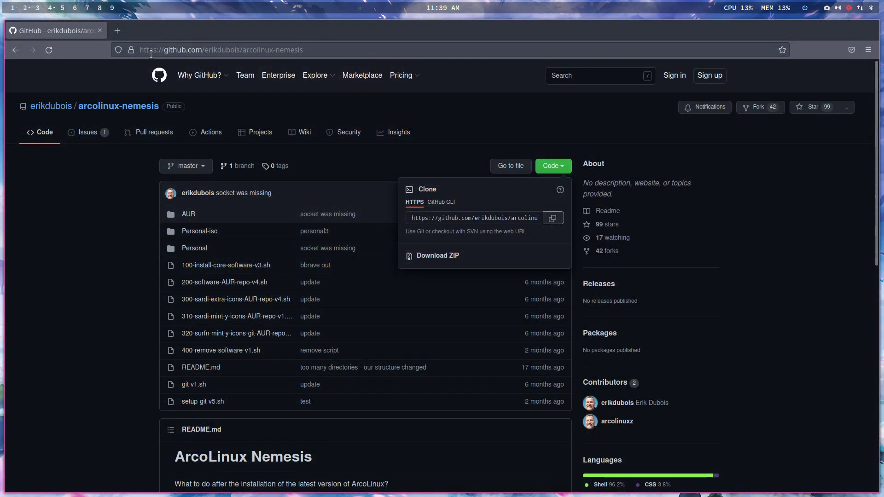
{"action": "left_click", "coordinate": [156, 46]}
{"action": "type", "text": "a"}
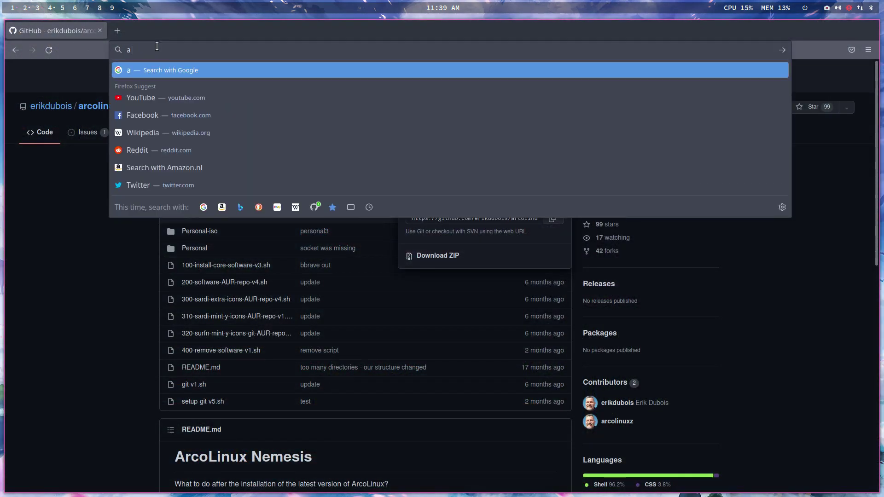
{"action": "type", "text": "rcolinux ncmpc"}
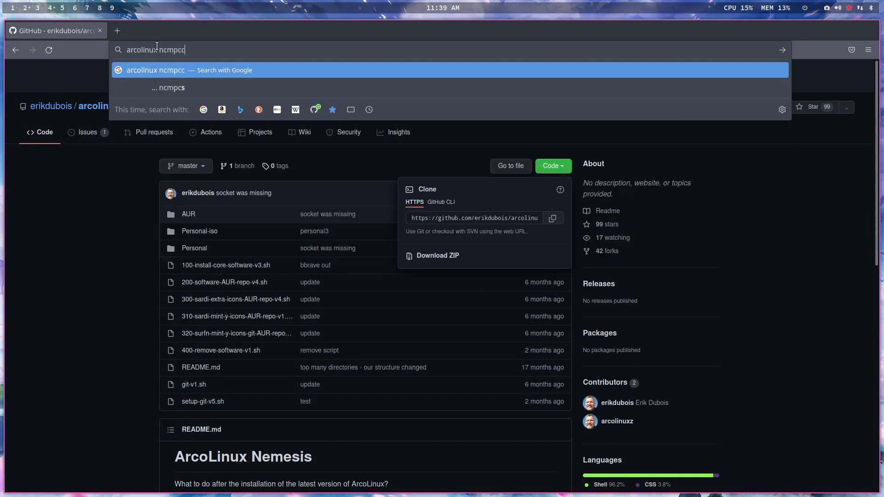
{"action": "type", "text": "pp"}
{"action": "key", "text": "Return"}
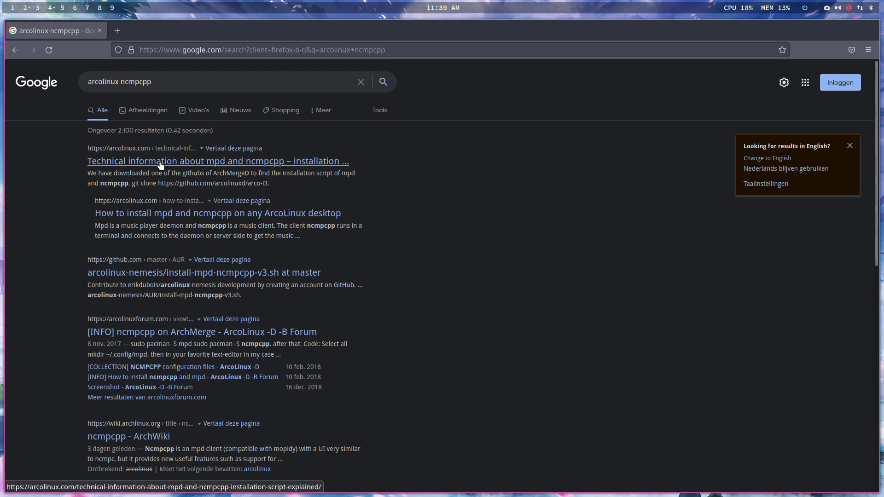
Open the arcolinux.com article "Technical information about mpd and ncmpcpp – installation script explained" and find its ArchWiki resource links.
{"action": "left_click", "coordinate": [244, 164]}
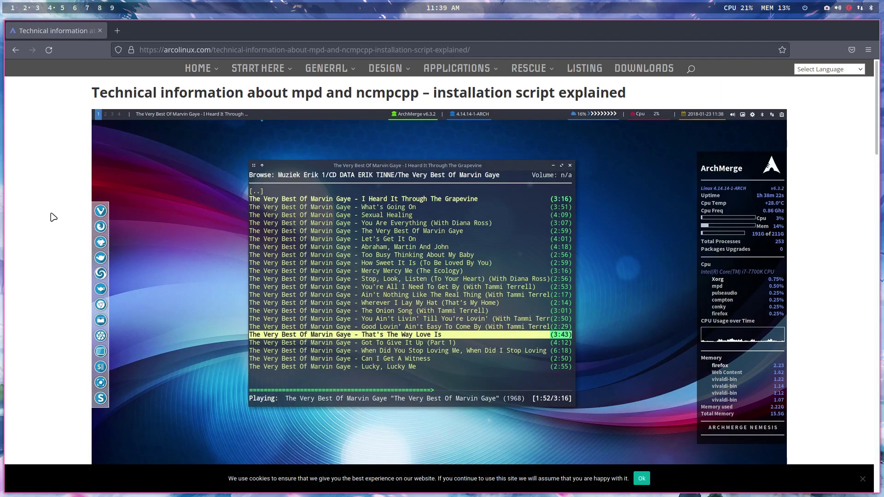
{"action": "scroll", "coordinate": [53, 217], "scroll_direction": "down", "scroll_amount": 10}
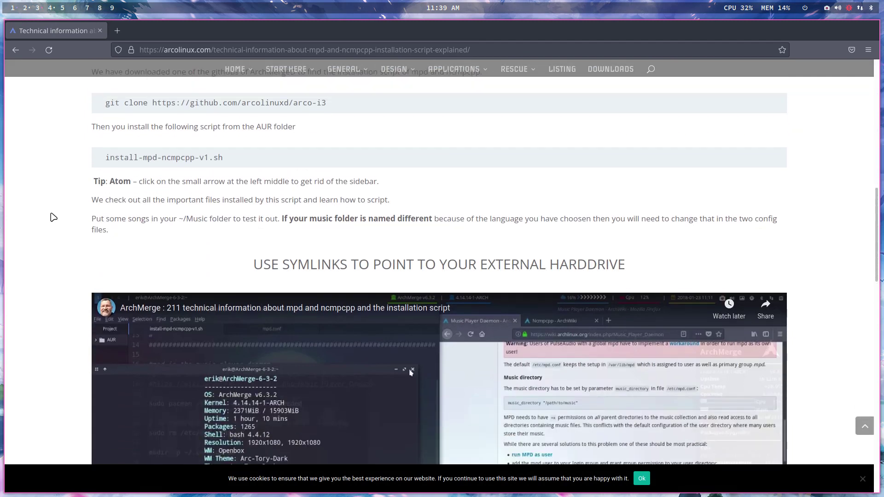
{"action": "scroll", "coordinate": [52, 217], "scroll_direction": "up", "scroll_amount": 2}
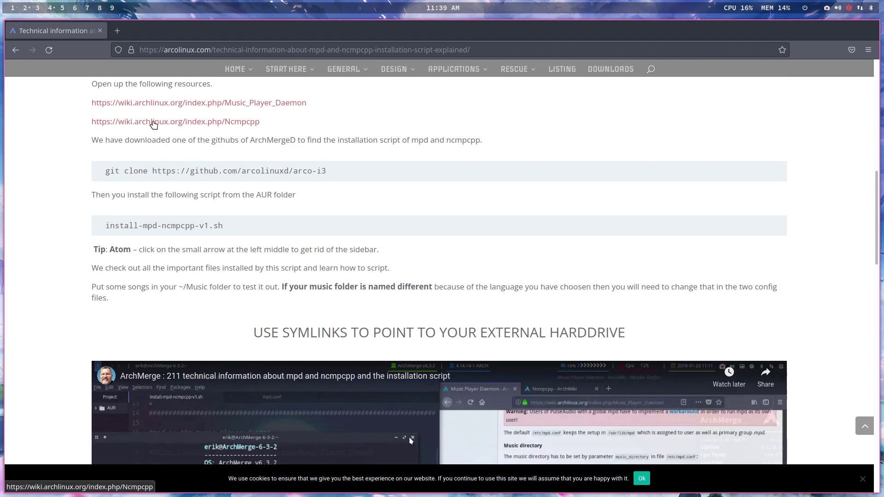
Open the article's ArchWiki links for Ncmpcpp and Music Player Daemon and examine the MPD configuration section.
{"action": "left_click", "coordinate": [172, 122]}
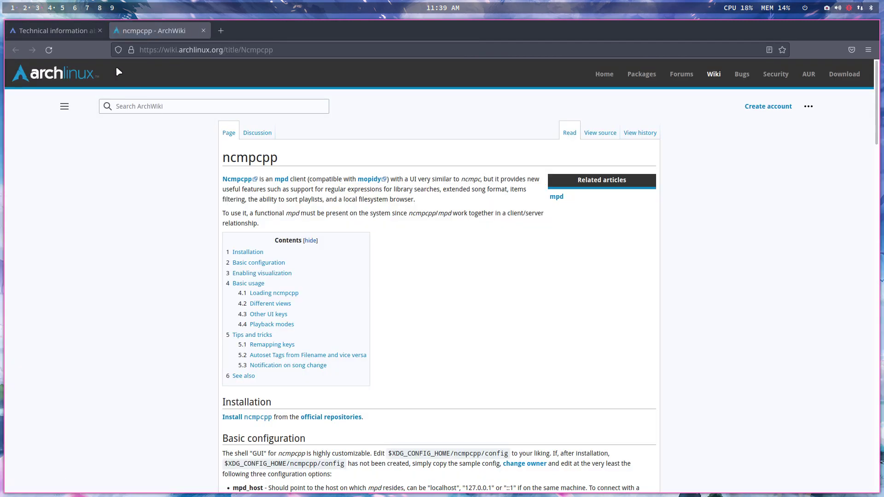
{"action": "left_click", "coordinate": [69, 31]}
{"action": "left_click", "coordinate": [233, 108]}
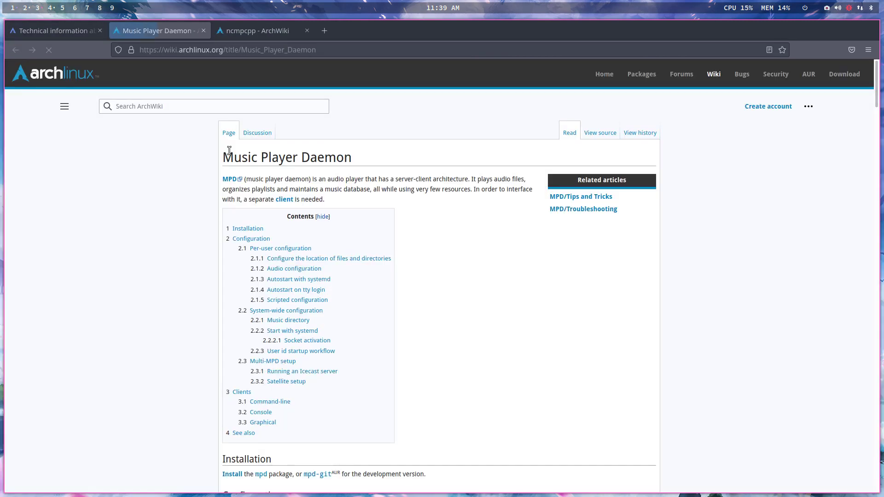
{"action": "scroll", "coordinate": [207, 257], "scroll_direction": "down", "scroll_amount": 10}
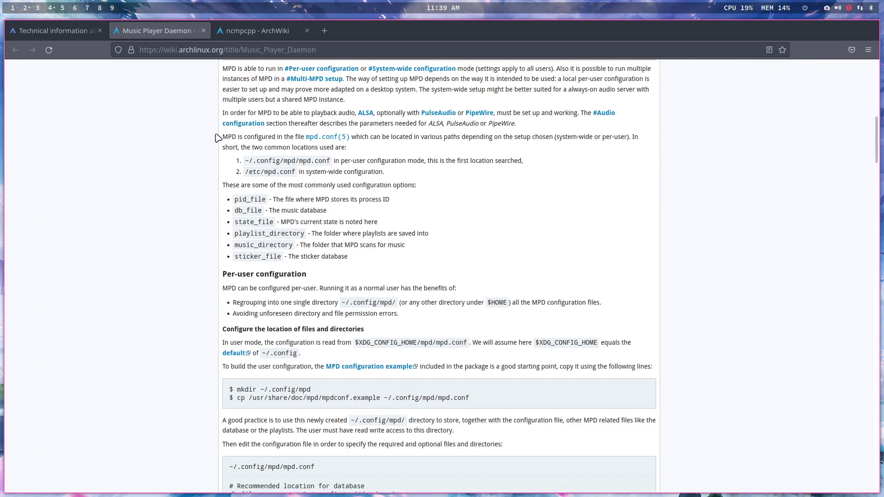
Return to the arcolinux.com article and read its tips on the ncmpcpp config file.
{"action": "left_click", "coordinate": [58, 31]}
{"action": "scroll", "coordinate": [75, 239], "scroll_direction": "down", "scroll_amount": 7}
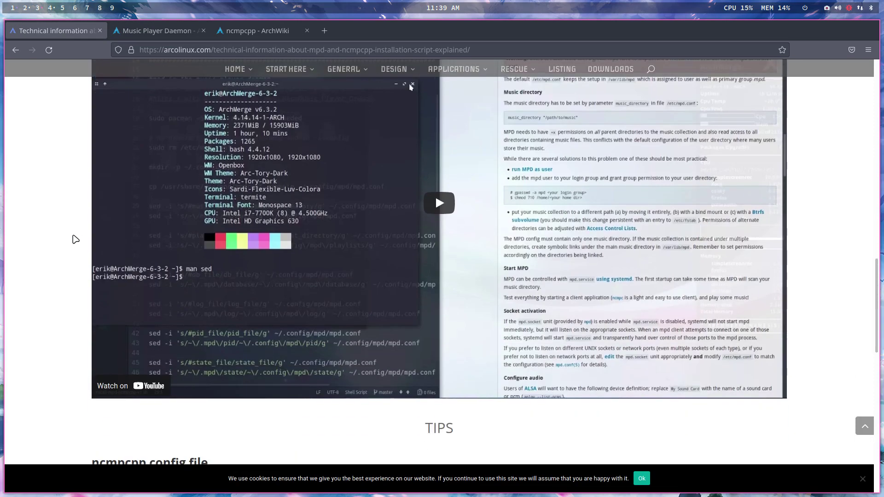
{"action": "scroll", "coordinate": [75, 240], "scroll_direction": "down", "scroll_amount": 5}
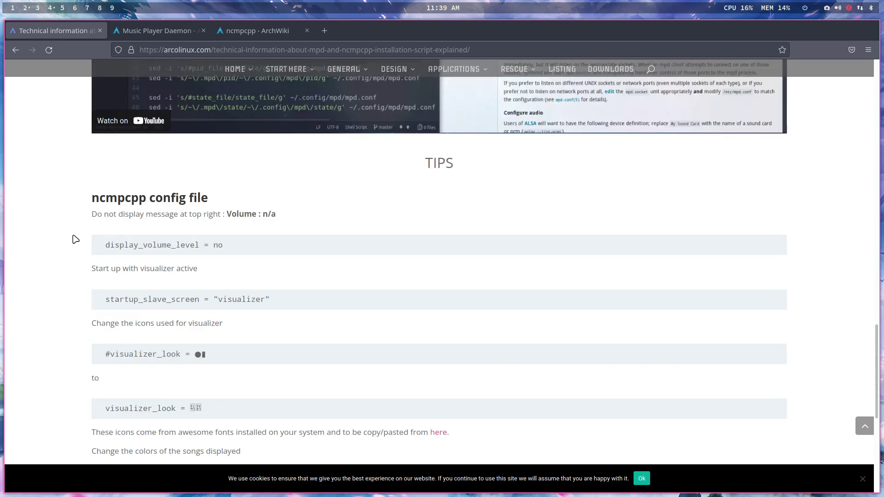
Read the remaining ncmpcpp config tips on visualizer look, song column colors and current item prefix, and accept the site's cookie notice.
{"action": "scroll", "coordinate": [75, 239], "scroll_direction": "down", "scroll_amount": 3}
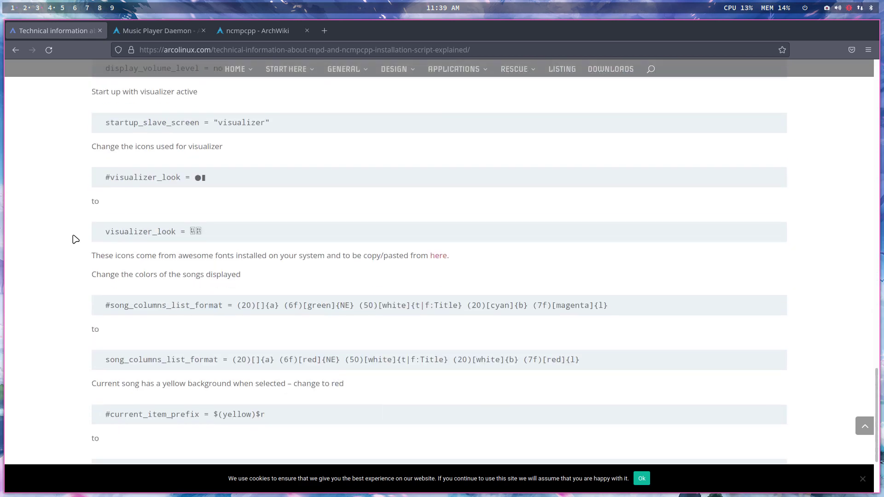
{"action": "scroll", "coordinate": [184, 350], "scroll_direction": "down", "scroll_amount": 2}
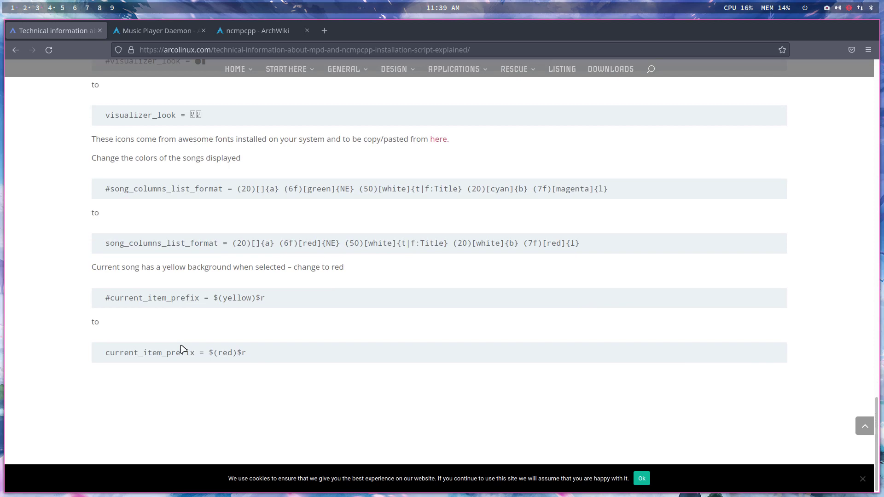
{"action": "left_click", "coordinate": [642, 479]}
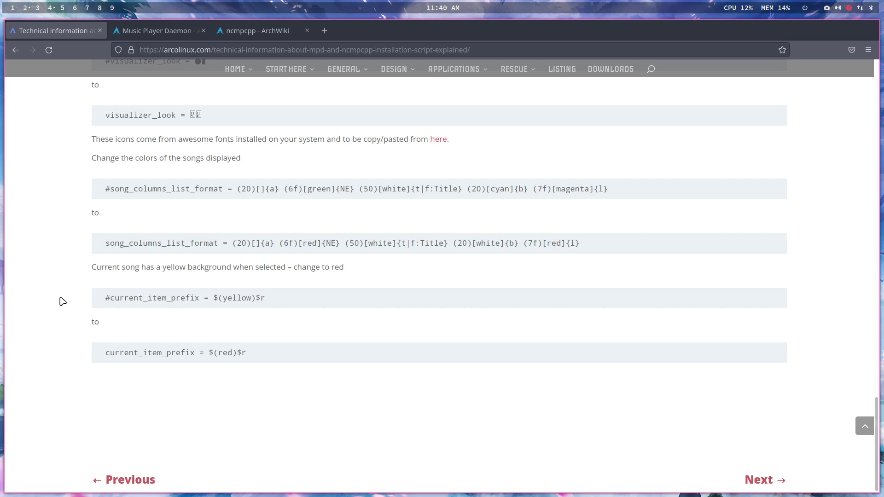
Go back to the article's installation instructions and highlight the script name install-mpd-ncmpcpp-v1.sh.
{"action": "scroll", "coordinate": [63, 301], "scroll_direction": "up", "scroll_amount": 15}
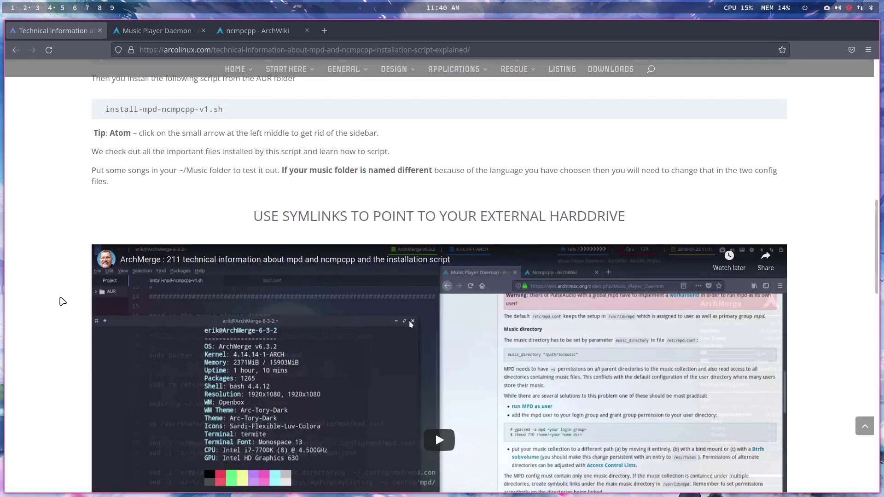
{"action": "scroll", "coordinate": [63, 301], "scroll_direction": "up", "scroll_amount": 4}
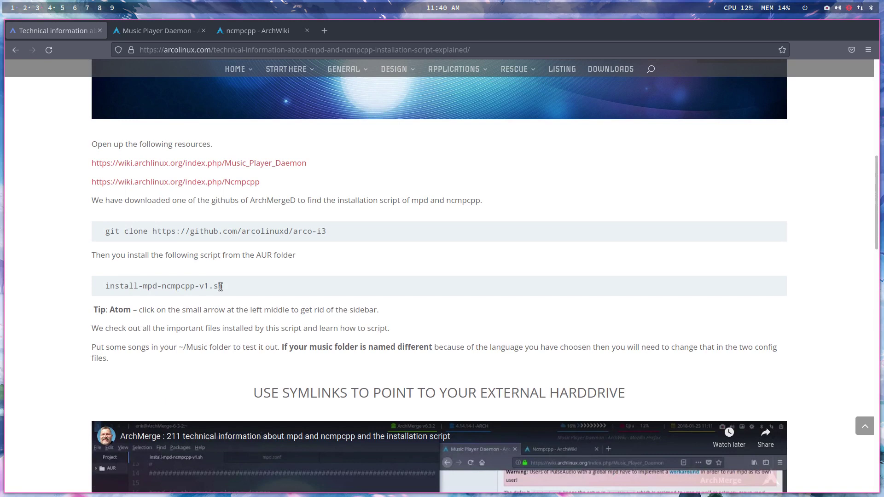
{"action": "left_click_drag", "start_coordinate": [225, 286], "coordinate": [104, 287]}
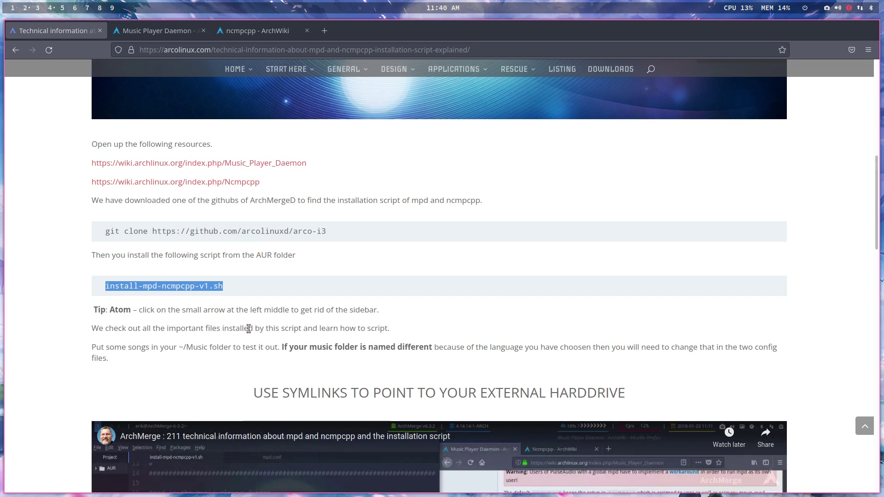
{"action": "scroll", "coordinate": [230, 275], "scroll_direction": "up", "scroll_amount": 8}
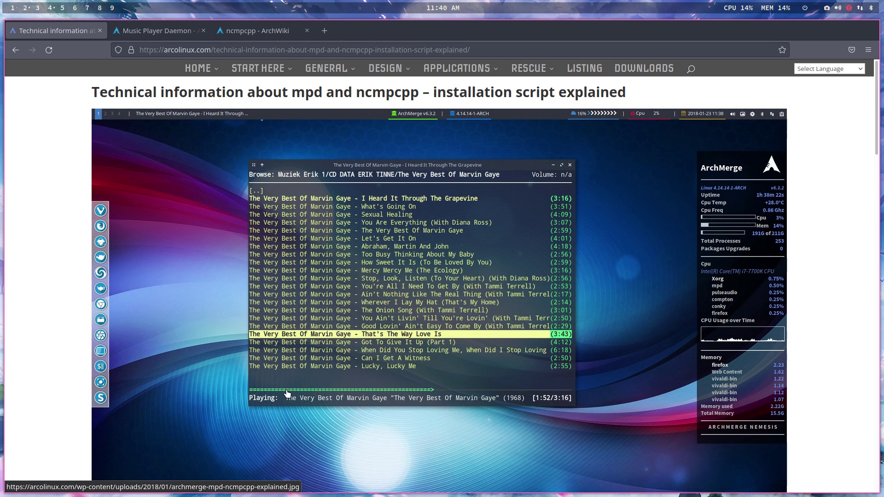
{"action": "scroll", "coordinate": [270, 398], "scroll_direction": "down", "scroll_amount": 5}
{"action": "triple_click", "coordinate": [270, 398]}
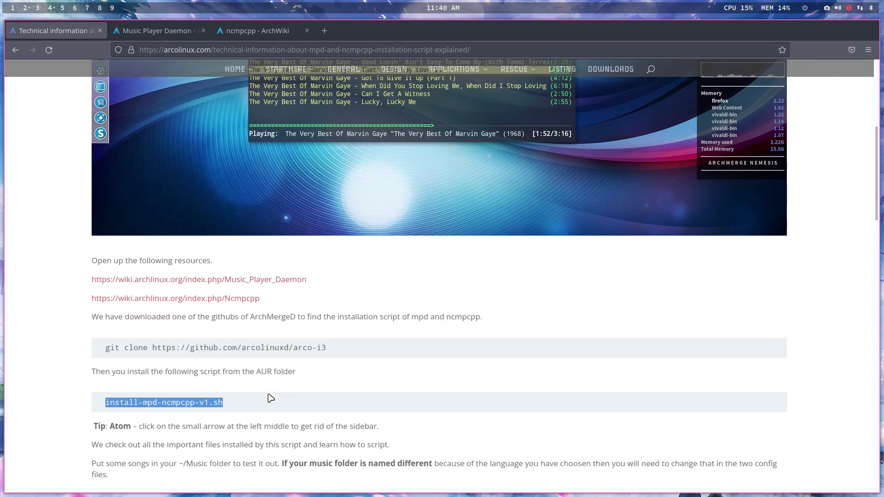
Switch to the ncmpcpp ArchWiki page and look through its visualization and basic usage sections.
{"action": "left_click", "coordinate": [244, 29]}
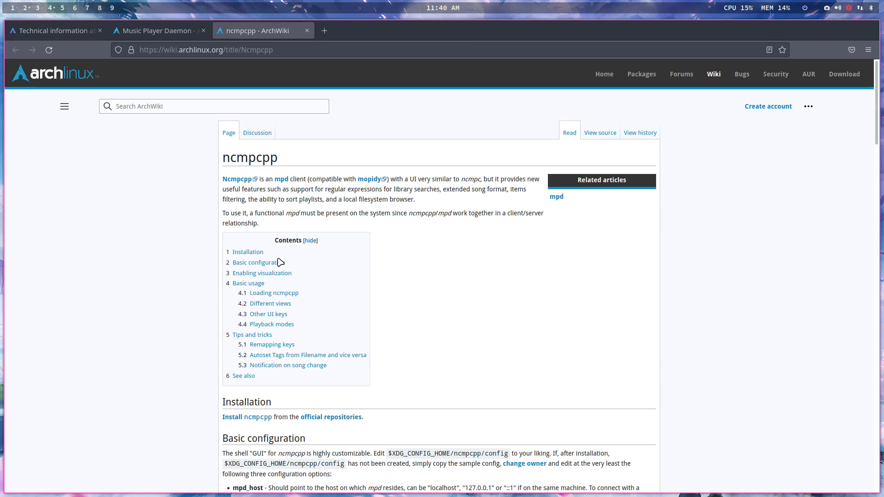
{"action": "scroll", "coordinate": [437, 358], "scroll_direction": "down", "scroll_amount": 10}
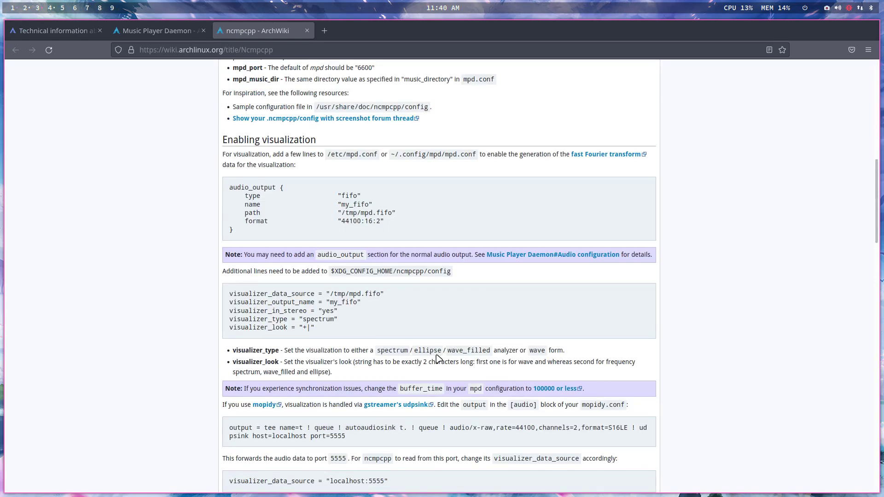
{"action": "scroll", "coordinate": [438, 359], "scroll_direction": "down", "scroll_amount": 8}
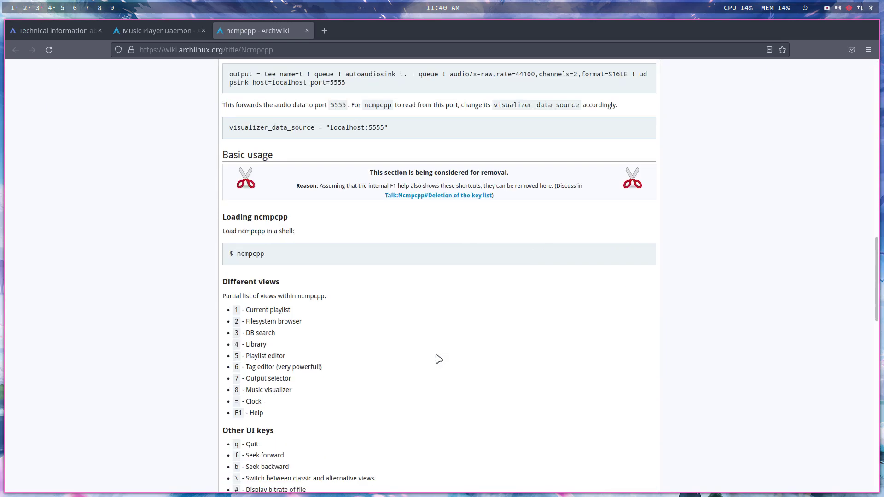
Open a new browser tab and search the web for "github ncmpcpp".
{"action": "left_click", "coordinate": [324, 31]}
{"action": "left_click", "coordinate": [304, 47]}
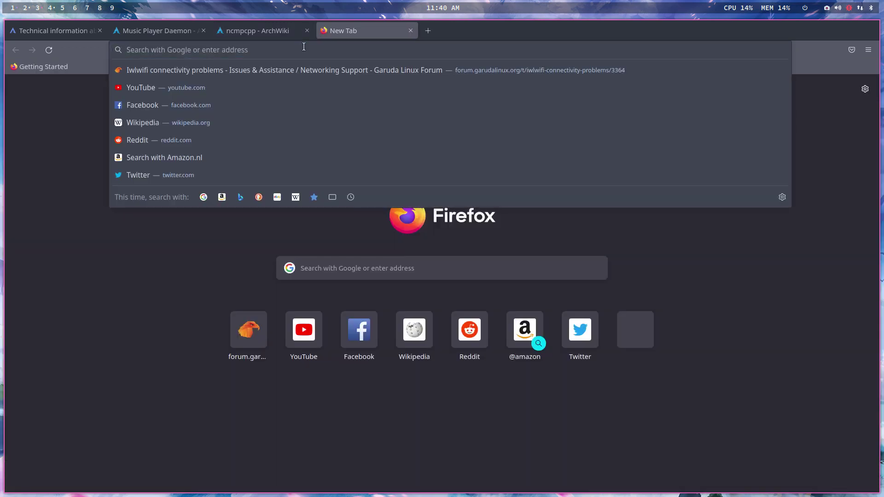
{"action": "type", "text": "githb"}
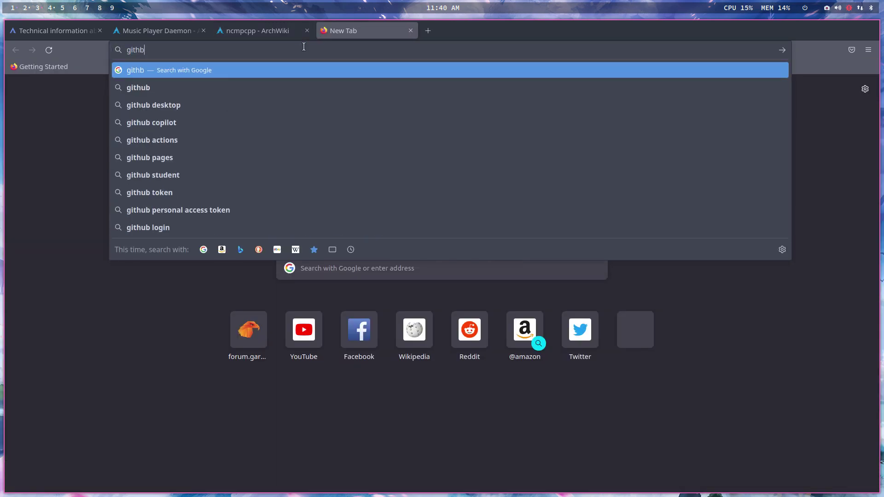
{"action": "key", "text": "BackSpace"}
{"action": "type", "text": "ub ncmp"}
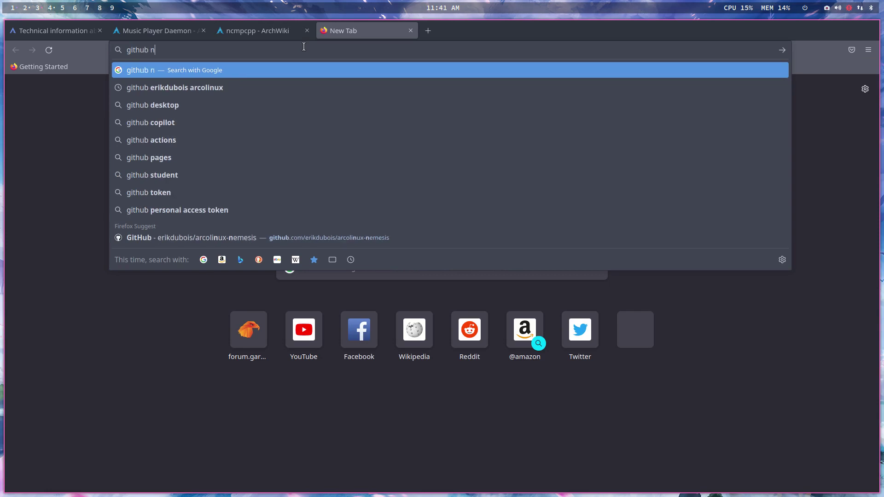
{"action": "type", "text": "cpp"}
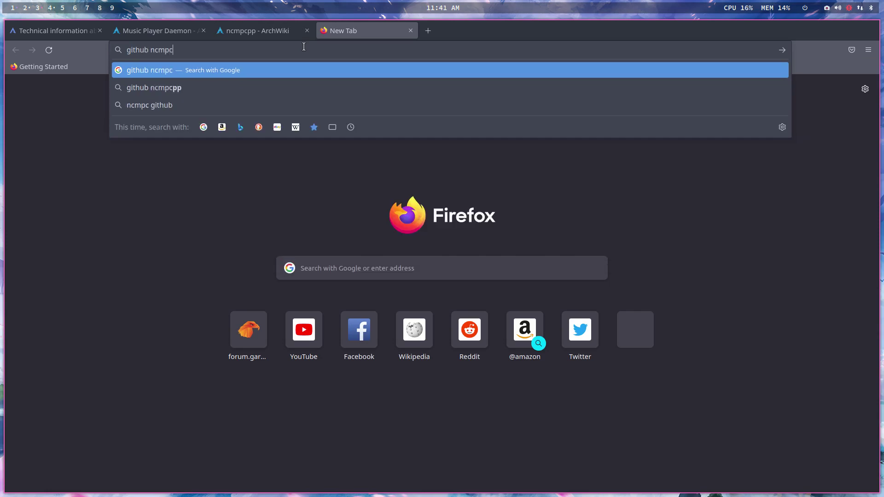